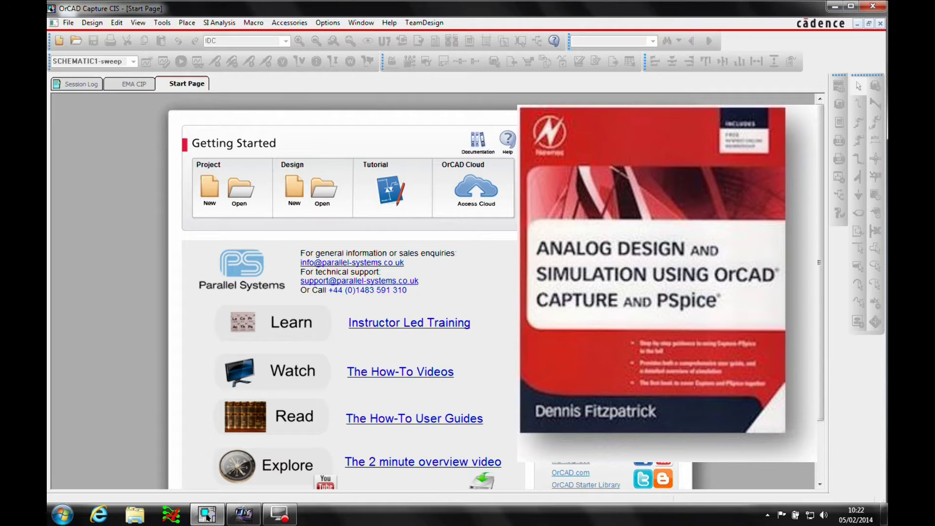
- Start a new project from the Start Page's Getting Started section
left_click(209, 189)
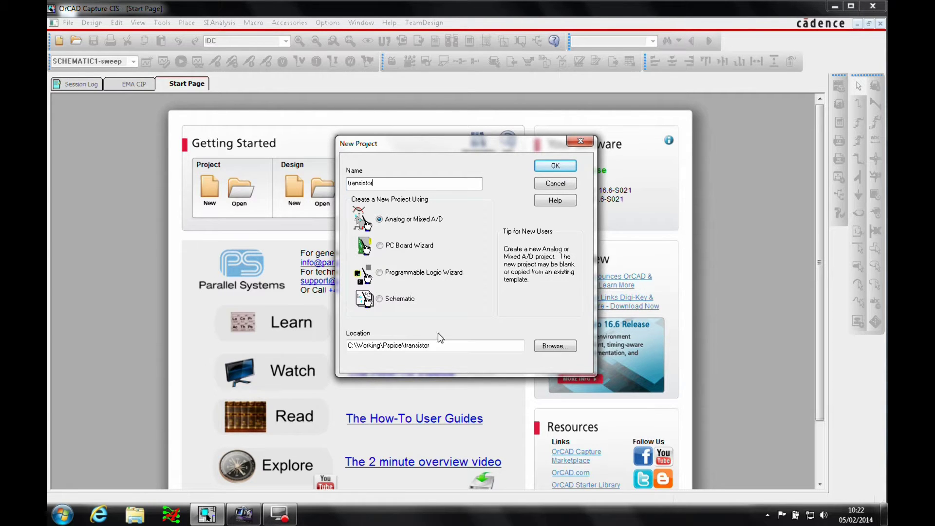
- Create 'transistor' as a blank Analog or Mixed A/D project and open its empty PAGE1
left_click(554, 166)
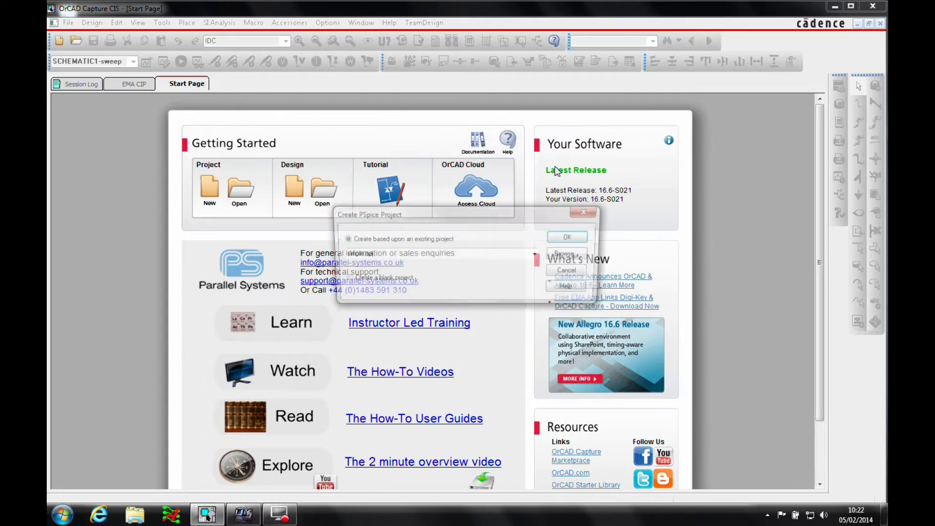
key("Down")
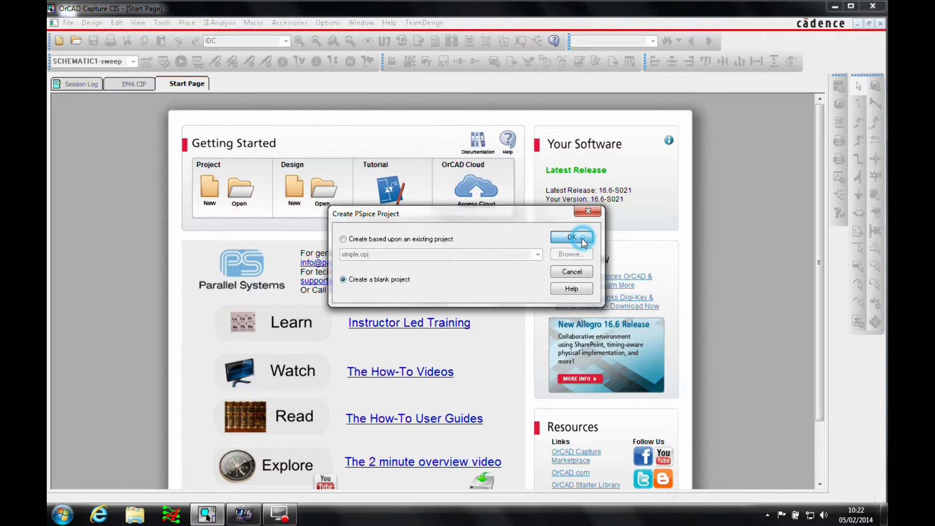
left_click(572, 237)
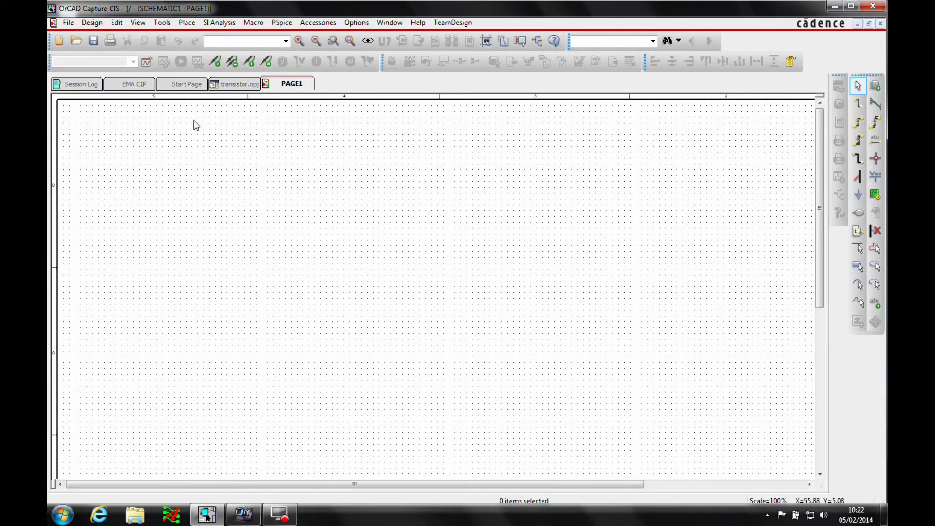
- Open Place Part and browse for an additional part library, then cancel adding it
left_click(187, 23)
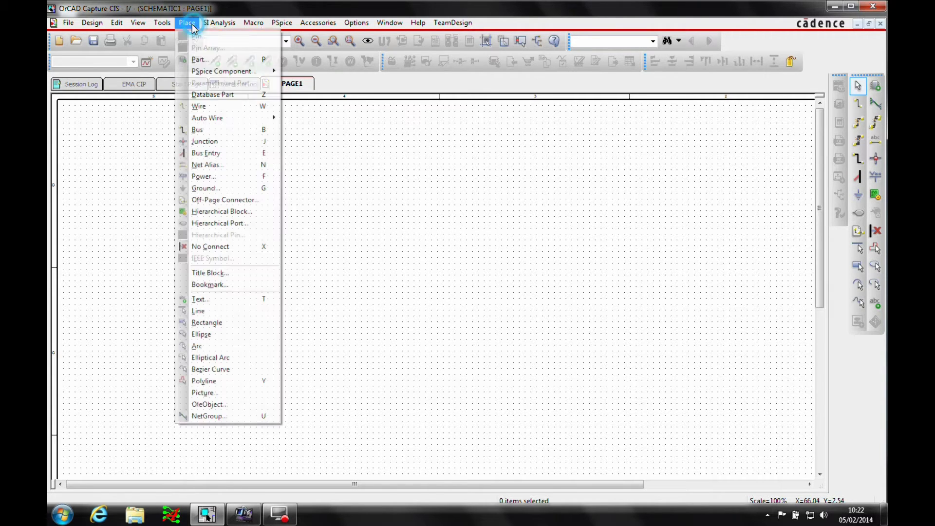
left_click(199, 61)
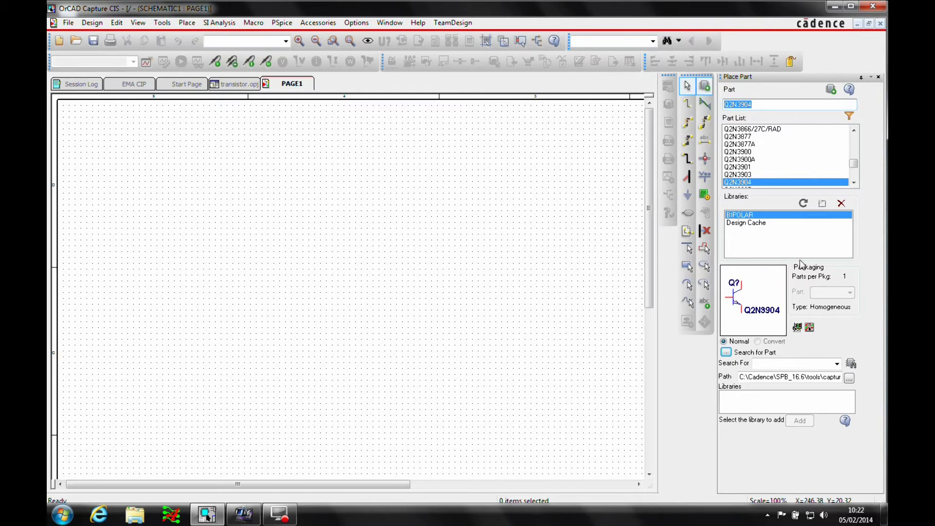
left_click(822, 204)
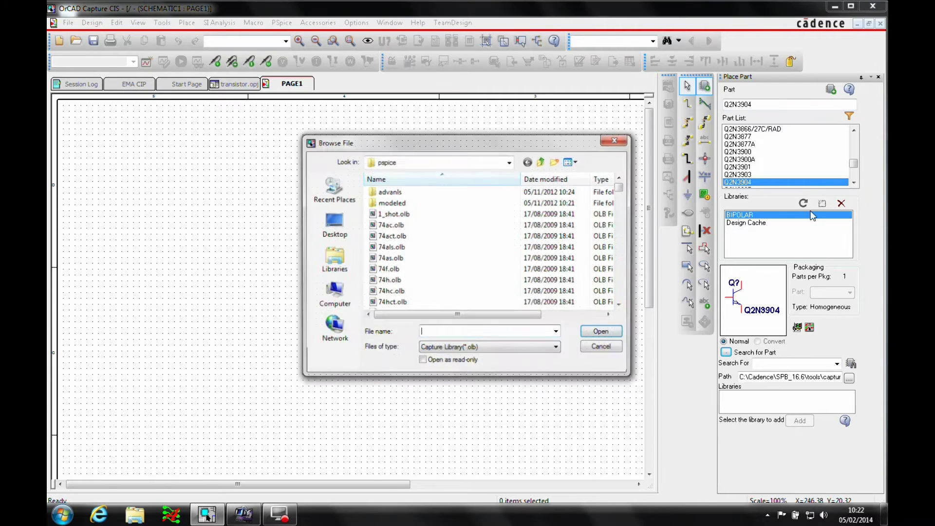
left_click(509, 163)
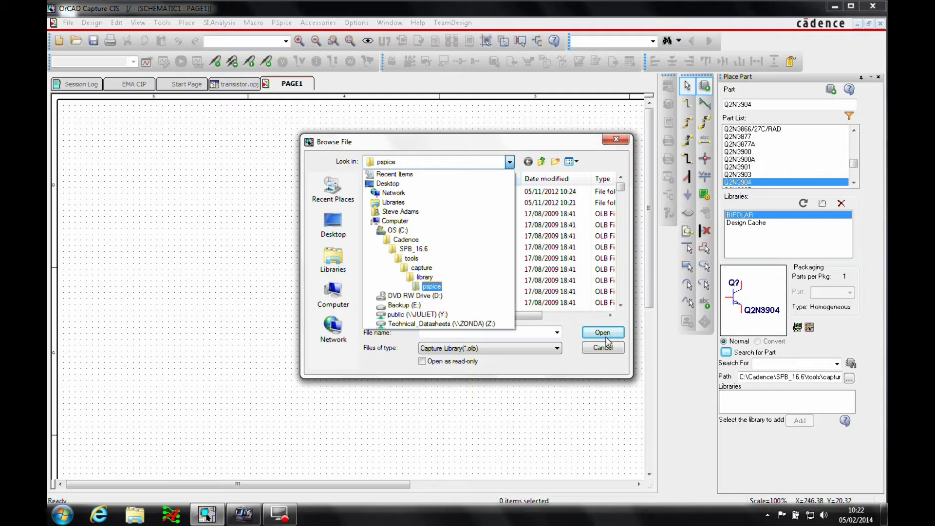
left_click(607, 349)
left_click(607, 350)
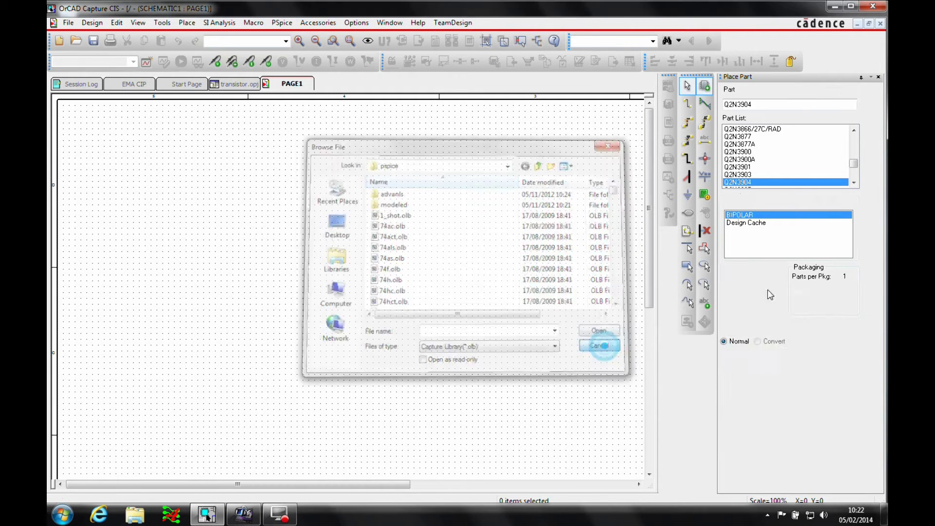
- Place the Q2N3904 transistor from the BIPOLAR library on the schematic as Q1
double_click(737, 104)
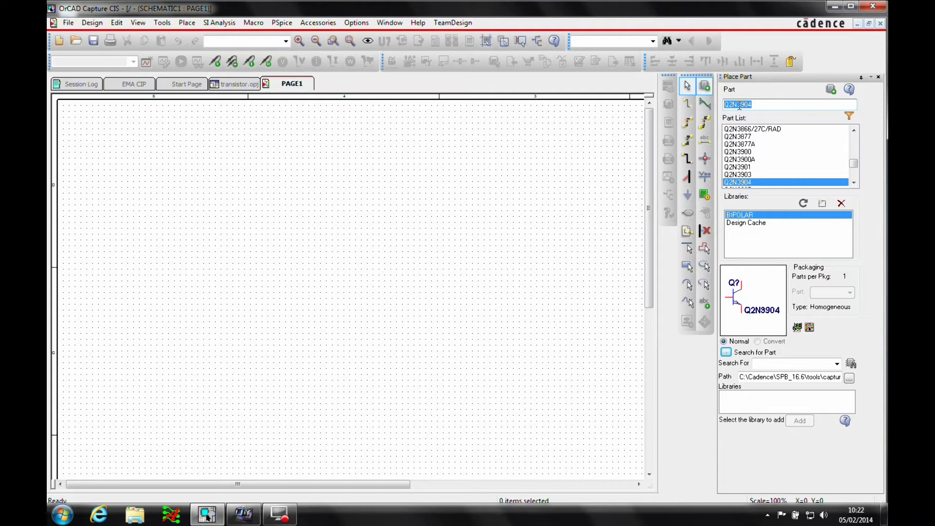
double_click(743, 183)
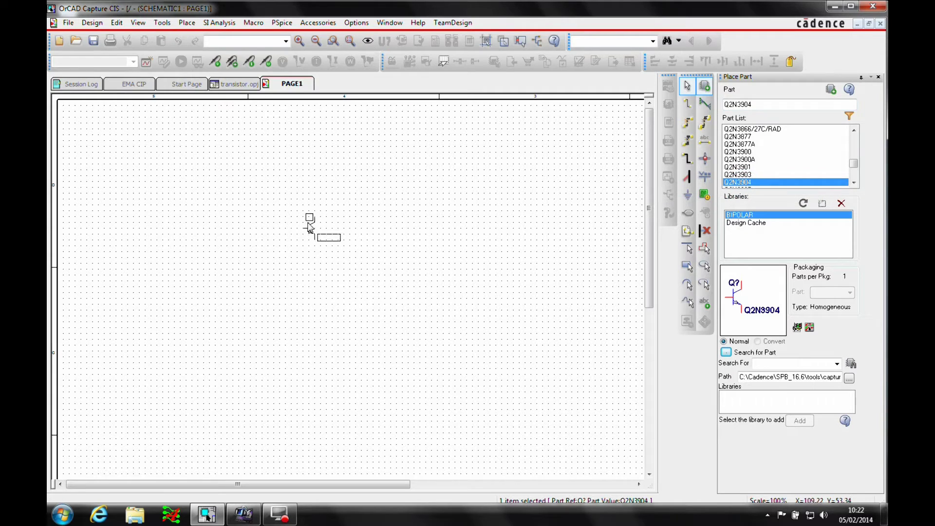
left_click(283, 233)
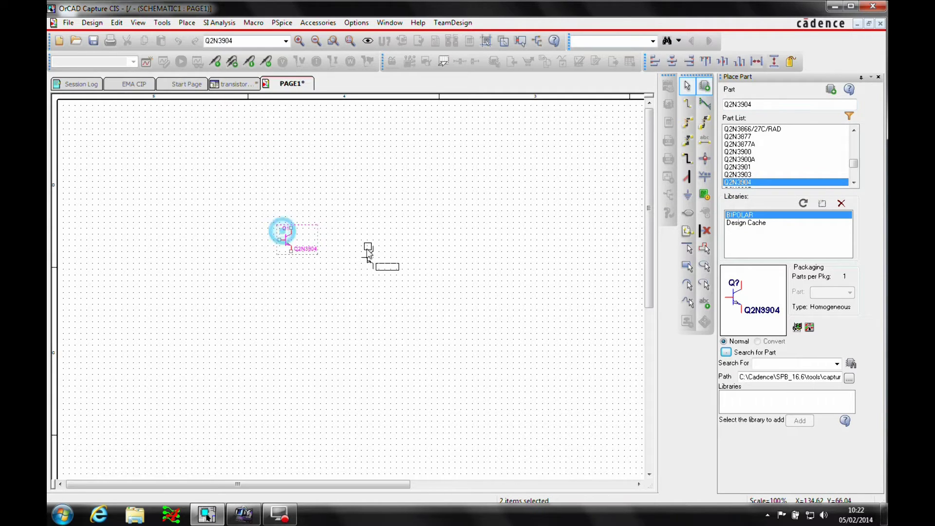
left_click(878, 77)
left_click(534, 219)
- Place PSpice resistor R1 at Q1's collector and a rotated R2 at its base
left_click(187, 23)
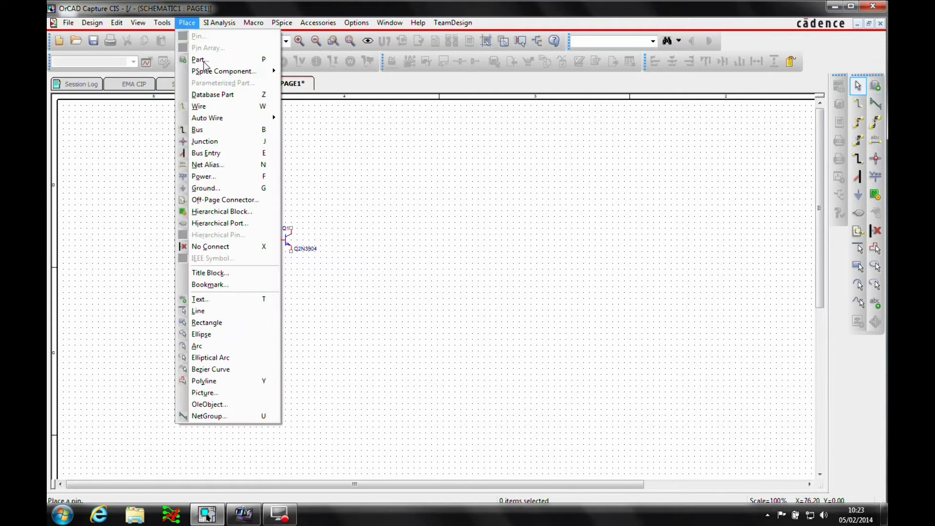
mouse_move(208, 74)
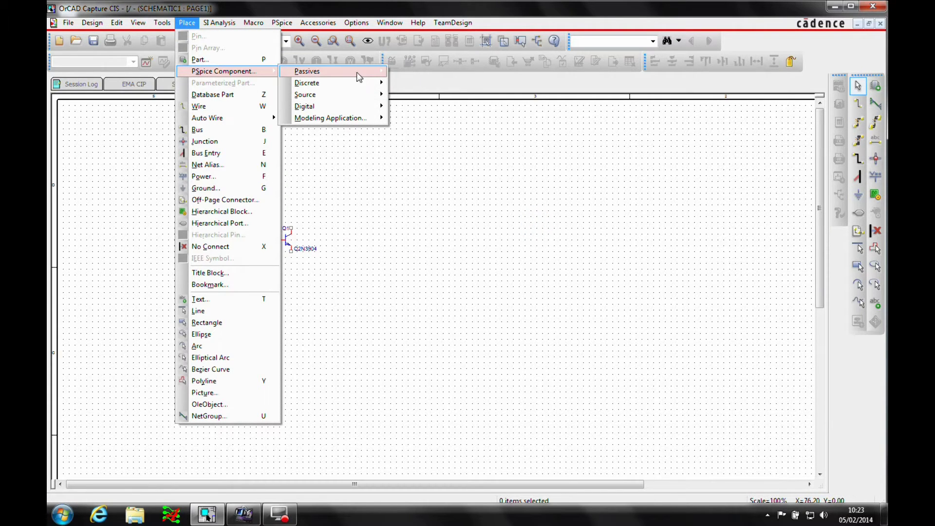
mouse_move(379, 75)
left_click(430, 73)
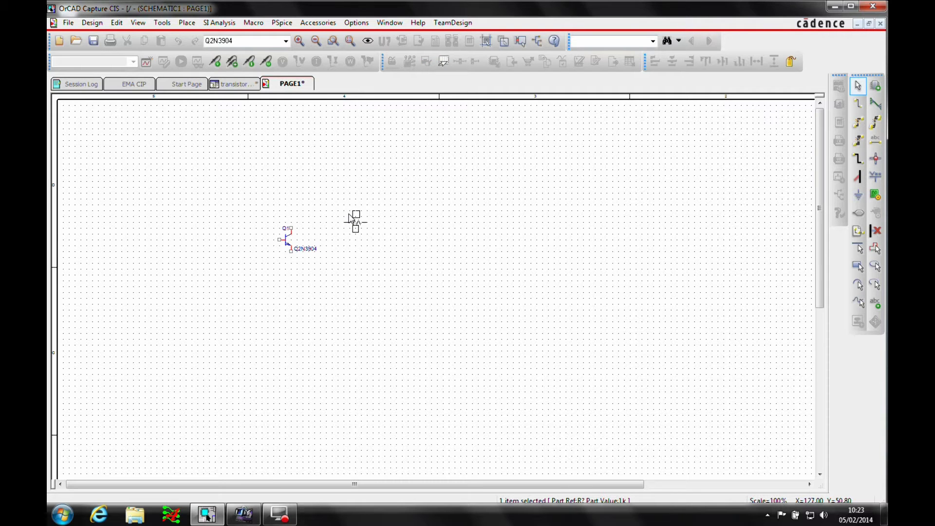
left_click(289, 215)
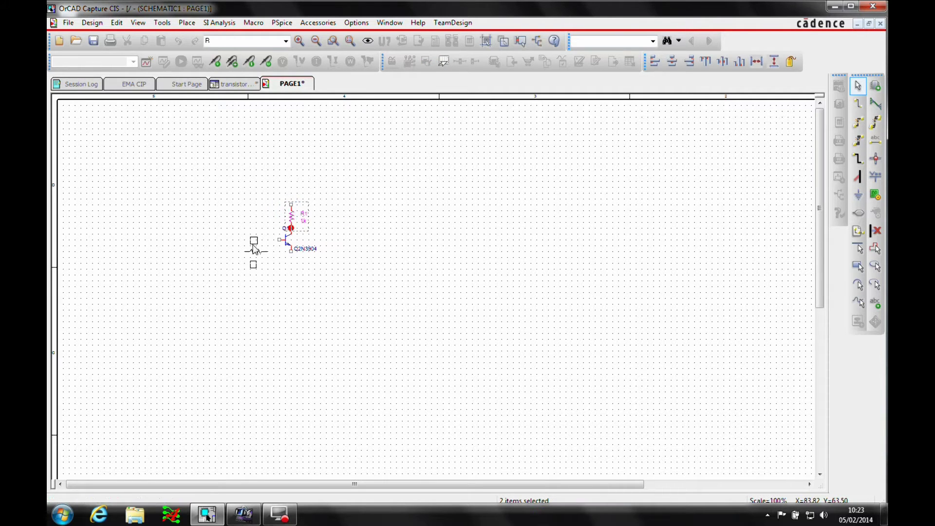
key("r")
left_click(268, 240)
key("Escape")
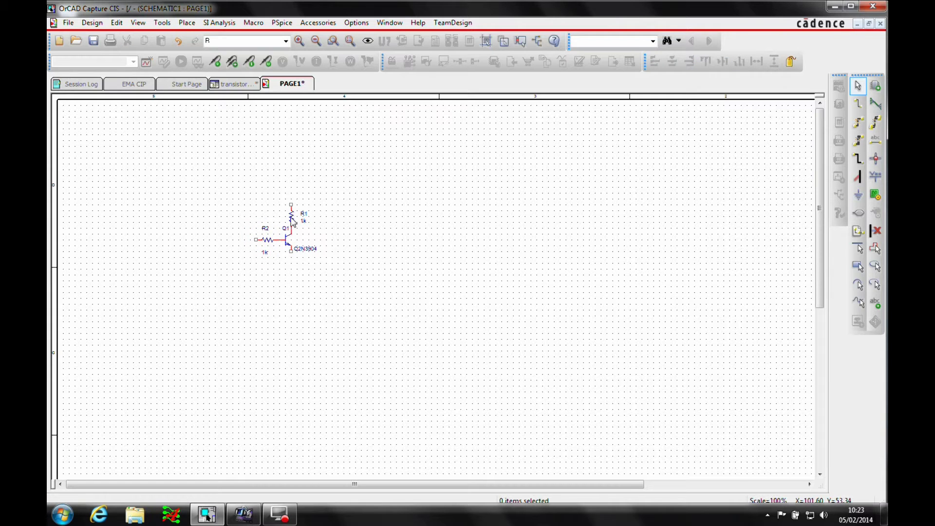
- Reposition R1 above Q1 on the collector wire and R2 left of the base
left_click_drag(292, 220, 292, 191)
left_click_drag(267, 240, 245, 242)
left_click_drag(292, 184, 292, 195)
left_click(365, 222)
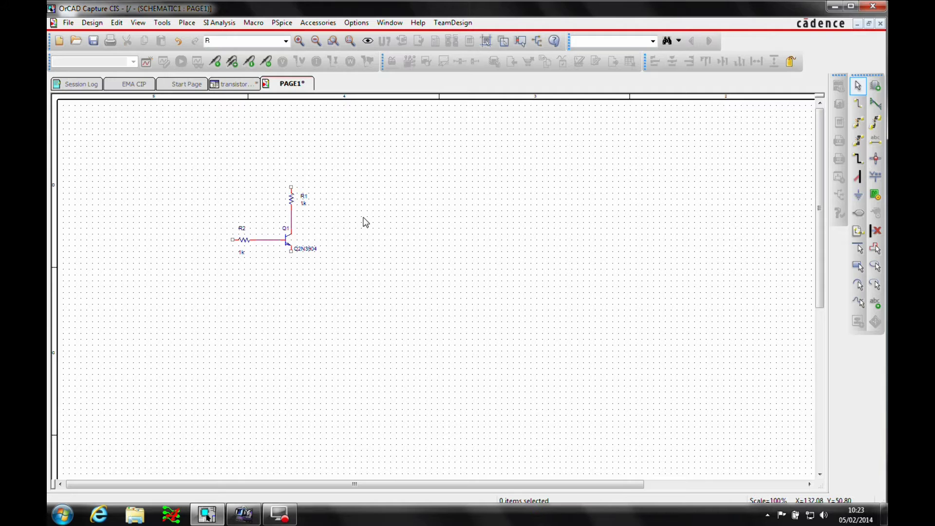
- Place DC voltage source V1 (0Vdc) to the right of R1
left_click(187, 23)
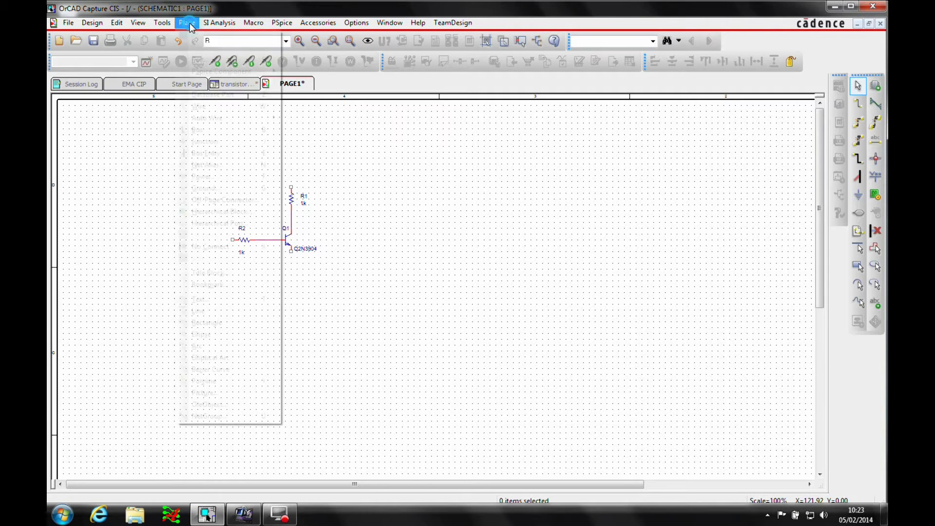
mouse_move(209, 71)
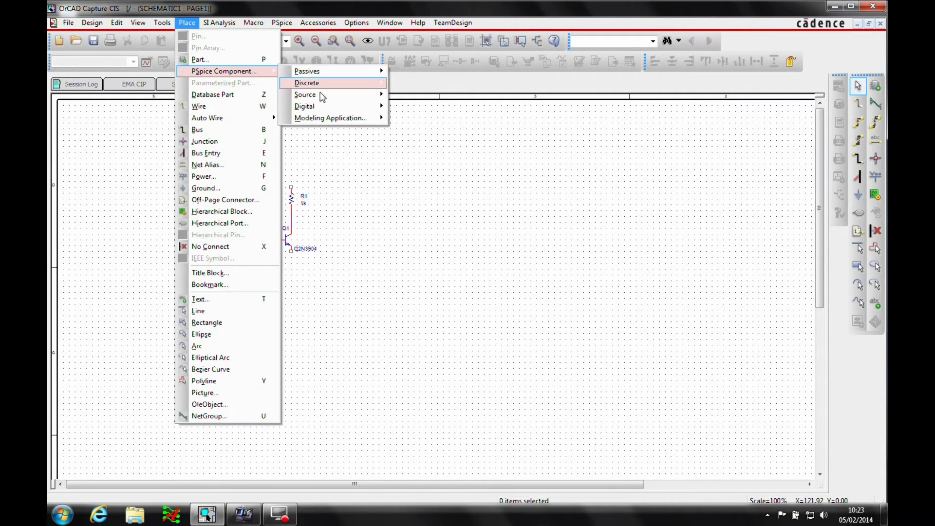
mouse_move(320, 101)
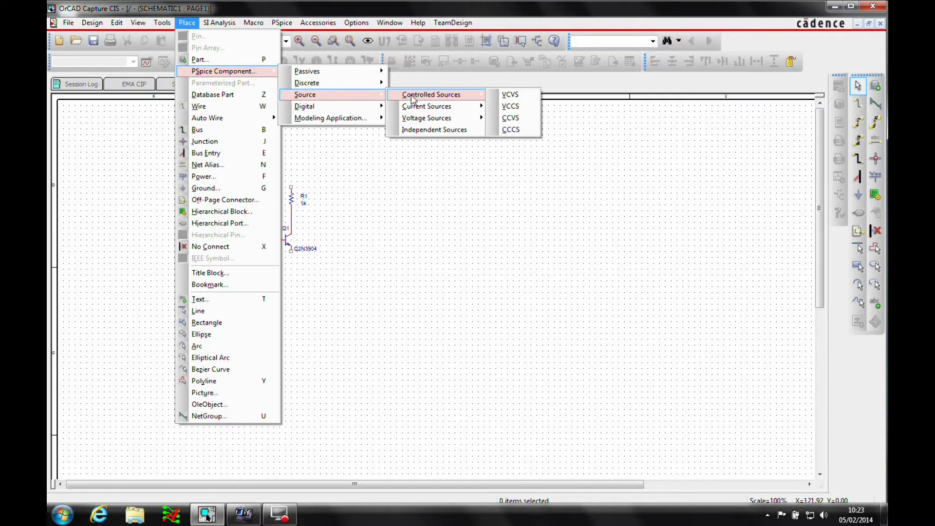
mouse_move(413, 122)
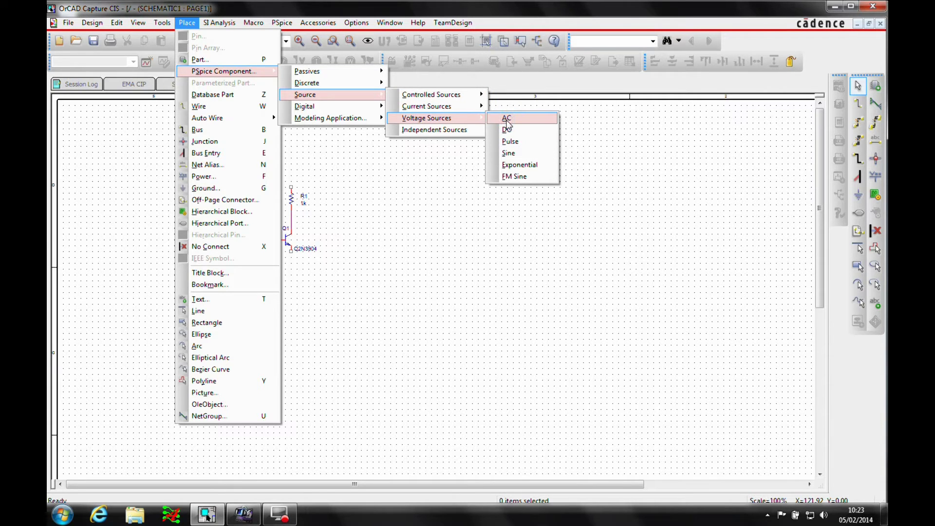
left_click(510, 135)
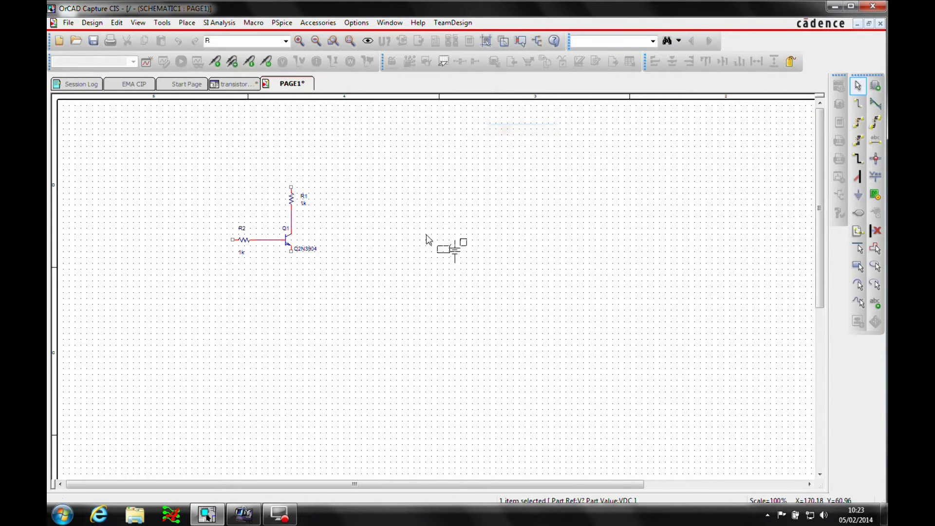
left_click(340, 194)
key("Escape")
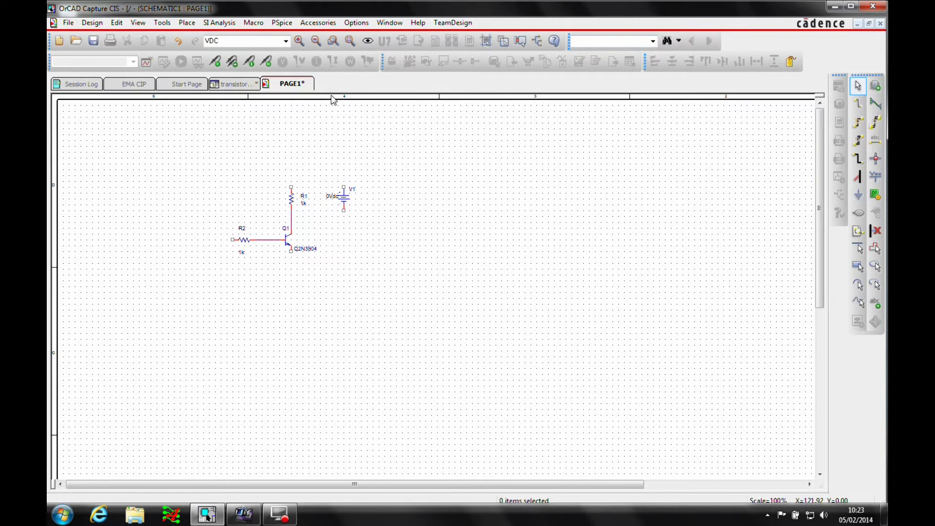
- Place an upright IDC current source I1 (0Adc) left of the circuit
left_click(187, 23)
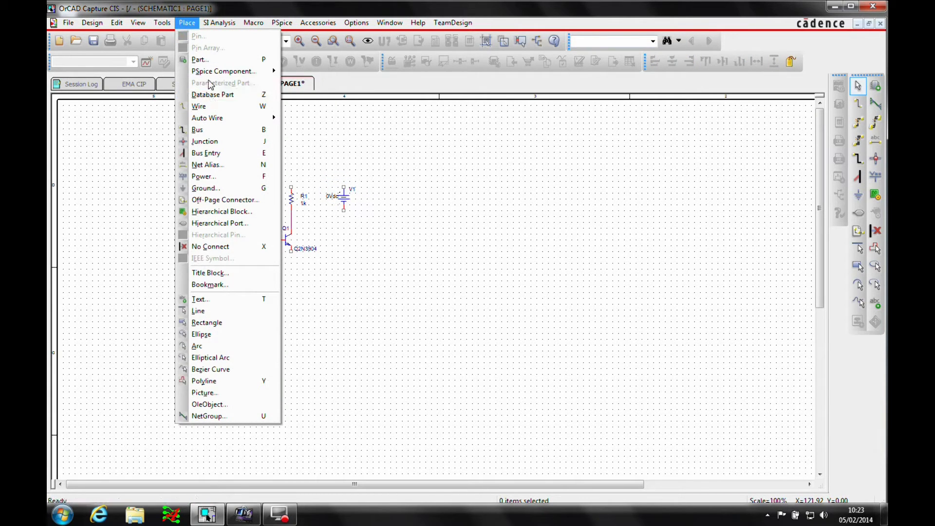
mouse_move(311, 94)
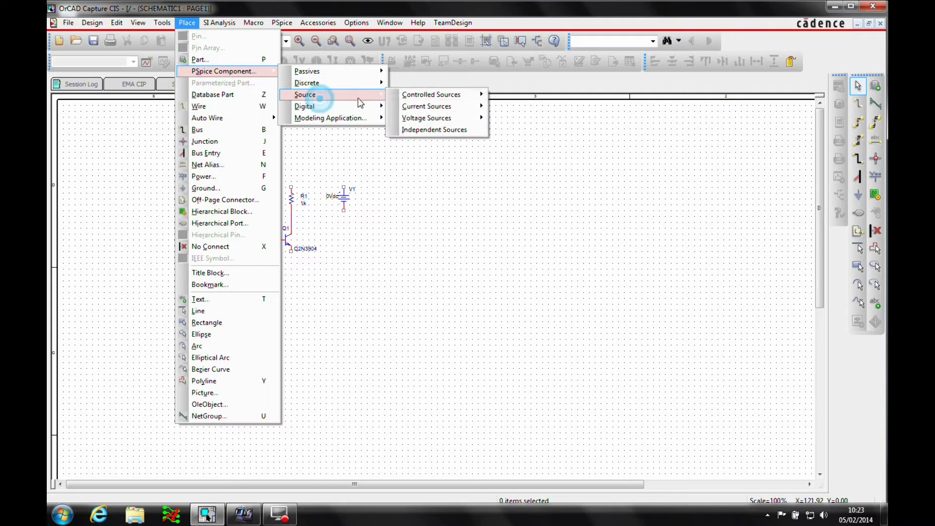
mouse_move(436, 107)
left_click(517, 118)
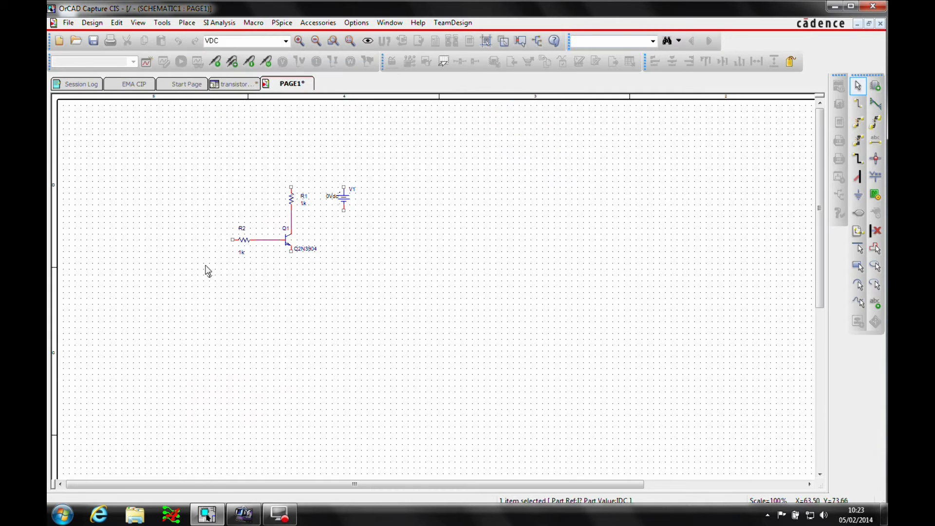
key("r")
left_click(187, 261)
key("Escape")
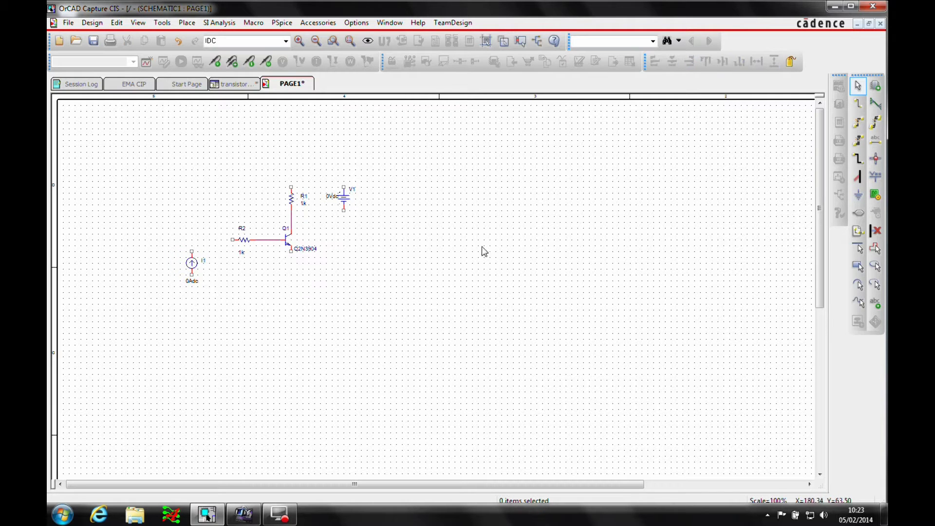
- Place two 0/SOURCE ground symbols, one under V1 and one below Q1
left_click(858, 196)
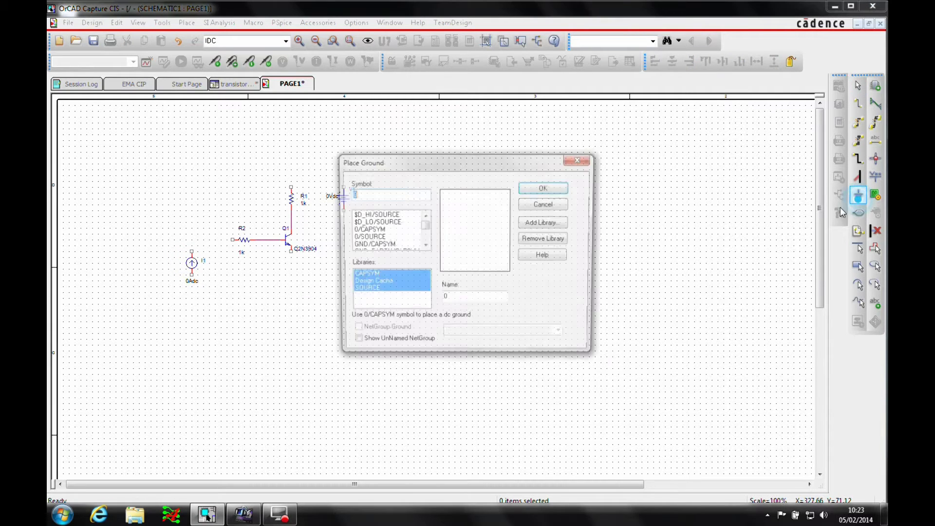
left_click(365, 237)
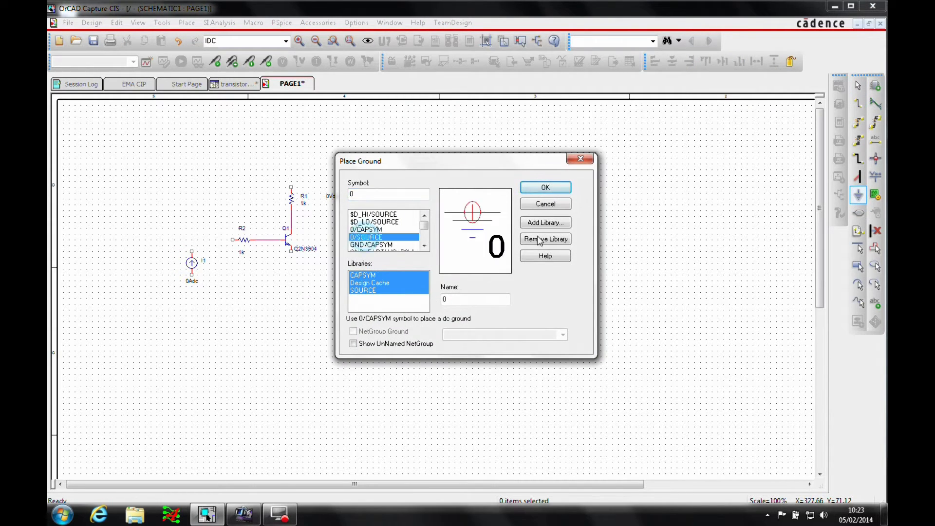
left_click(560, 187)
left_click(341, 217)
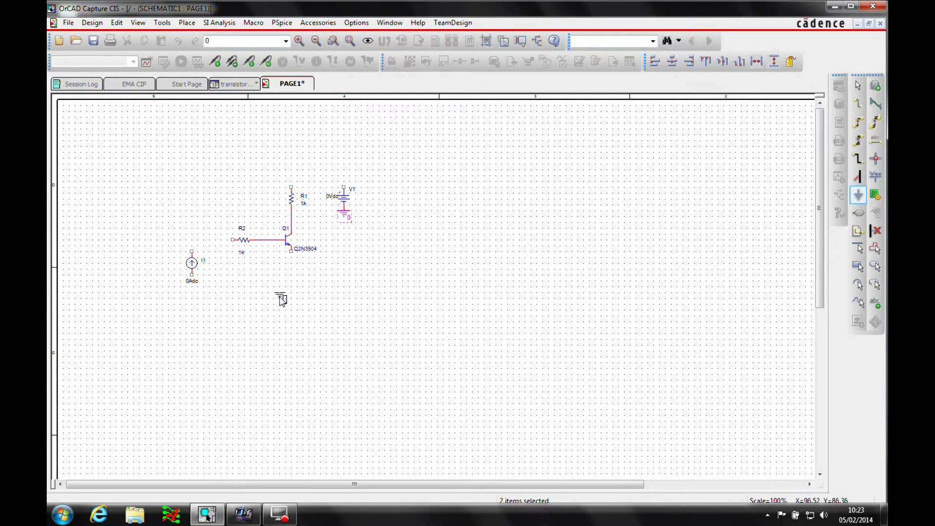
left_click(292, 312)
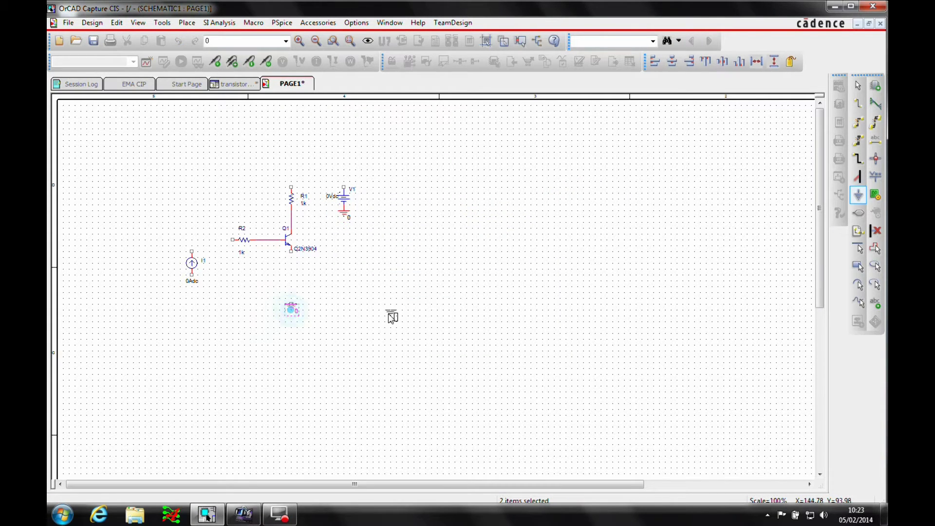
key("Escape")
left_click(317, 264)
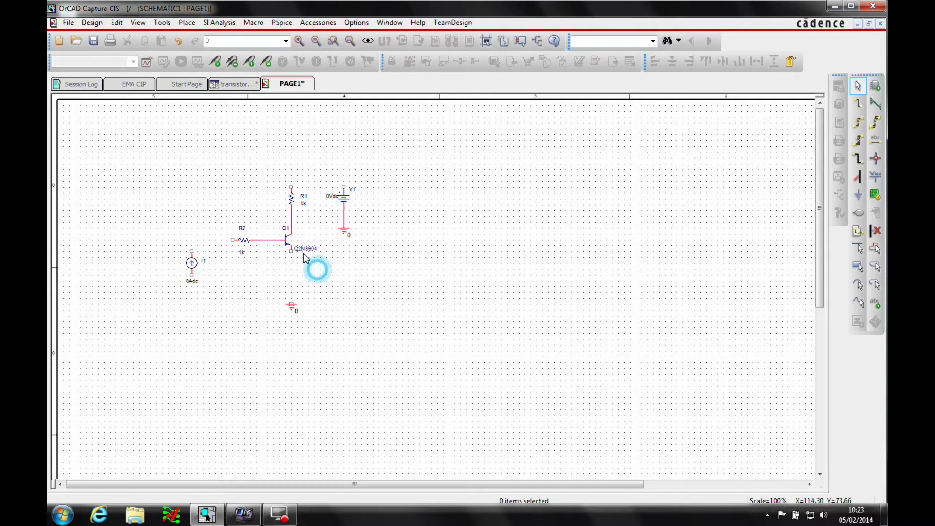
- Wire V1's top pin to R1 and Q1's emitter down to the lower ground
scroll(477, 269, "up", 1, "ctrl")
key("w")
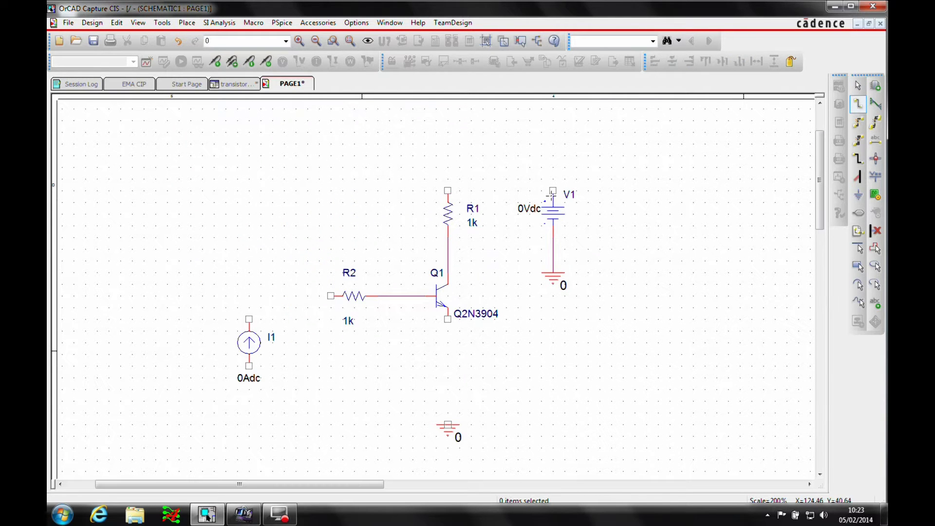
left_click(552, 190)
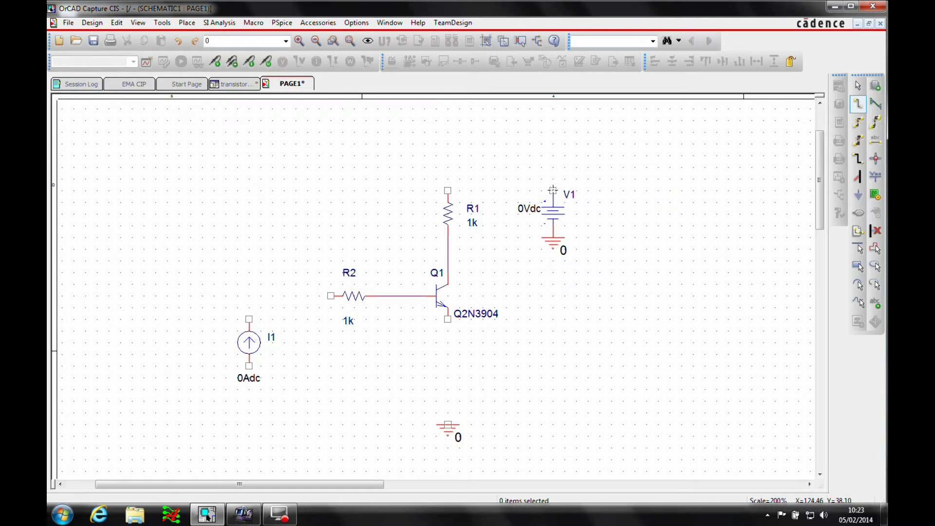
left_click(498, 153)
left_click(447, 190)
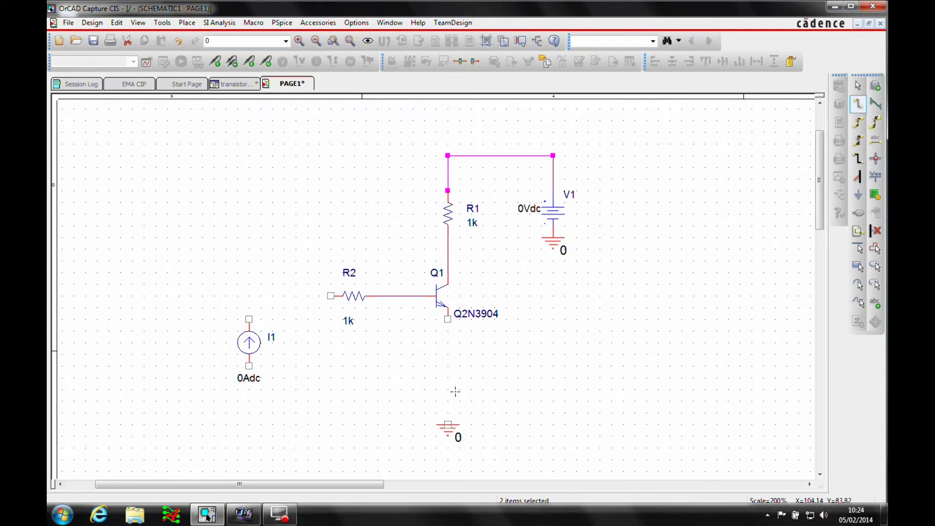
left_click(447, 319)
left_click(448, 424)
- Wire R2 to I1's top and I1's bottom to the ground wire, then move the 0Adc label
left_click(331, 296)
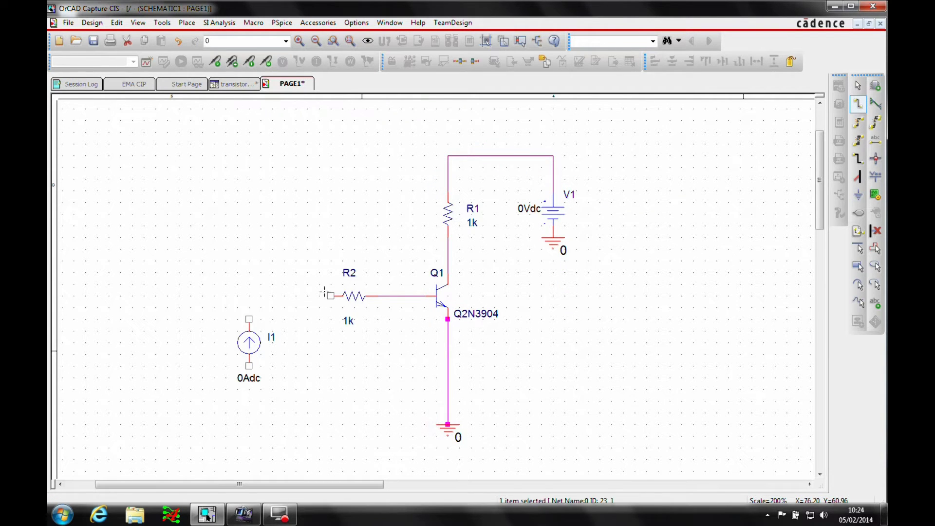
left_click(249, 319)
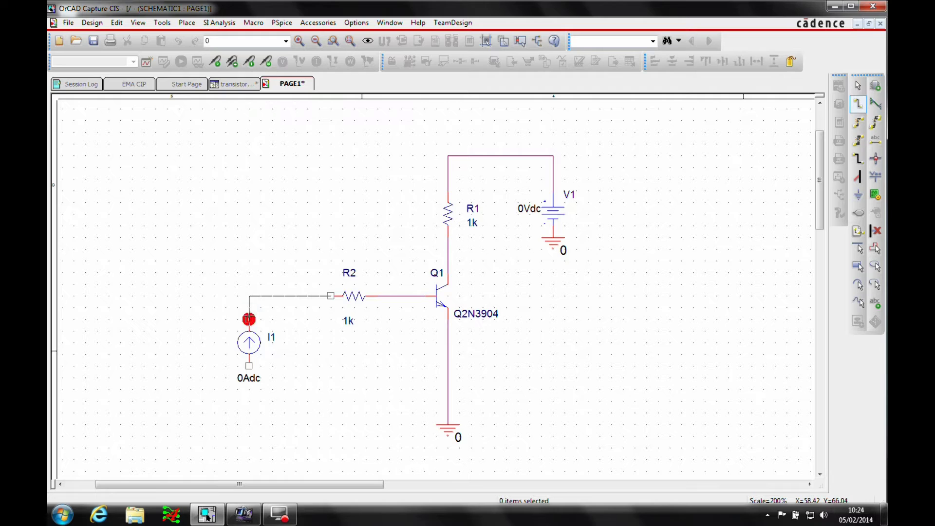
left_click(249, 366)
left_click(448, 401)
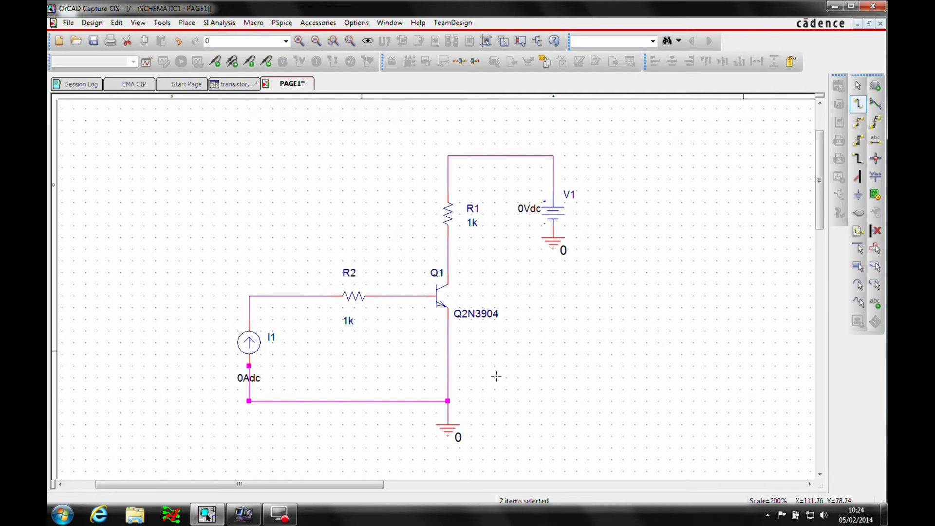
key("Escape")
left_click_drag(253, 378, 286, 350)
left_click(578, 397)
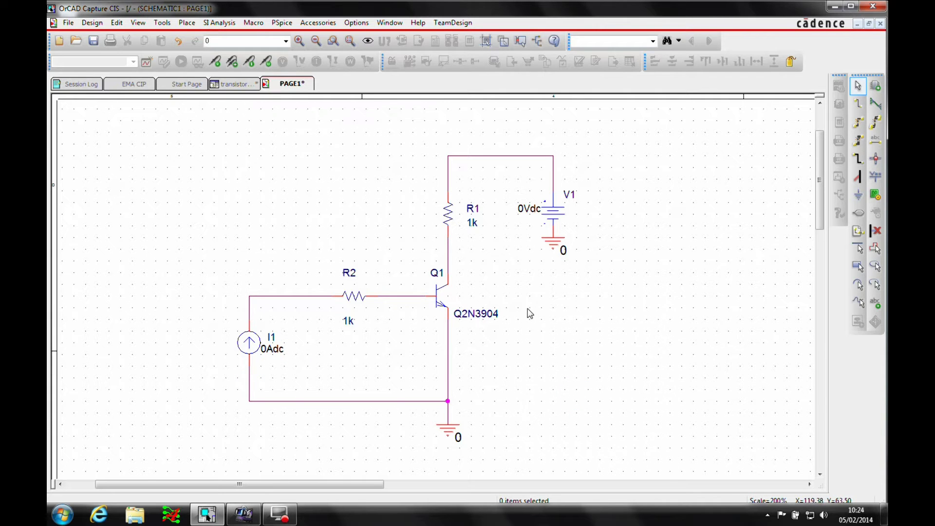
- Draw a short wire stub right of the R1/Q1 collector node
key("w")
left_click(448, 249)
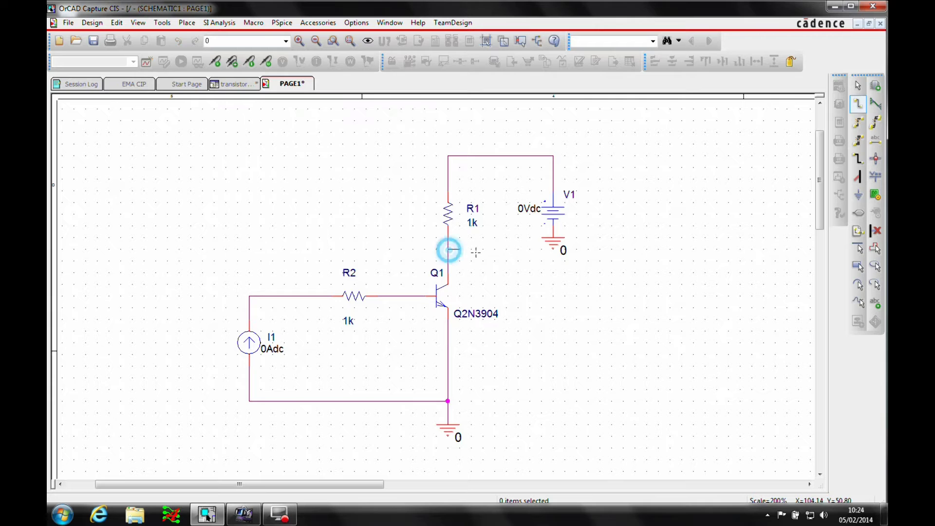
left_click(501, 252)
key("Escape")
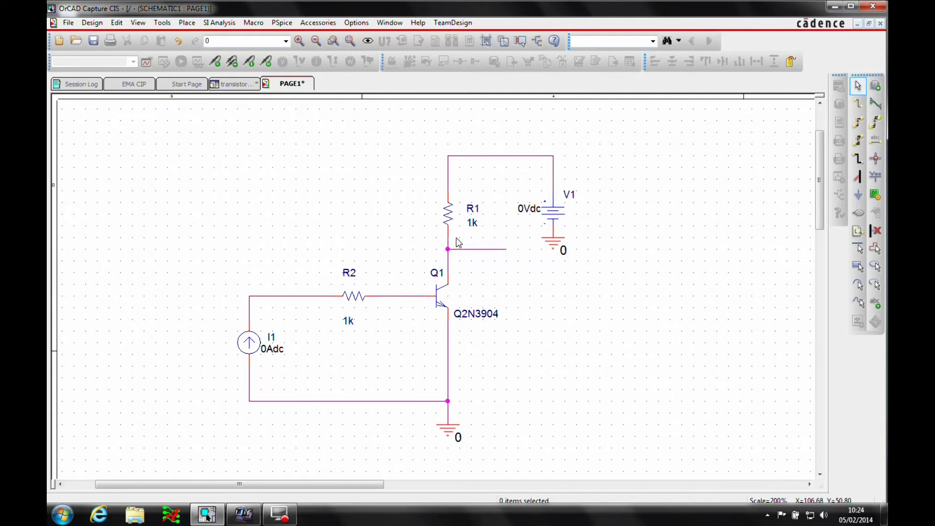
- Label the collector stub wire with the net alias Vce
left_click(875, 142)
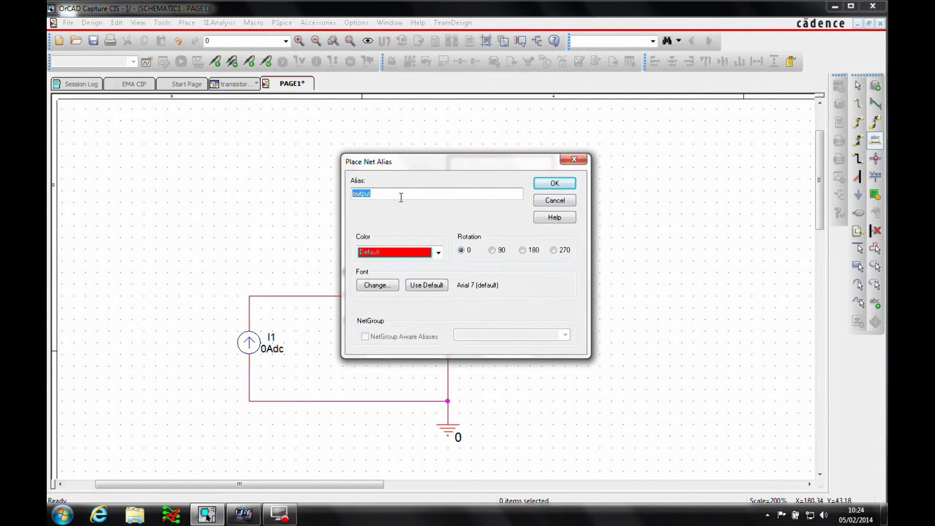
type("Vce")
left_click(555, 183)
left_click(471, 248)
key("Escape")
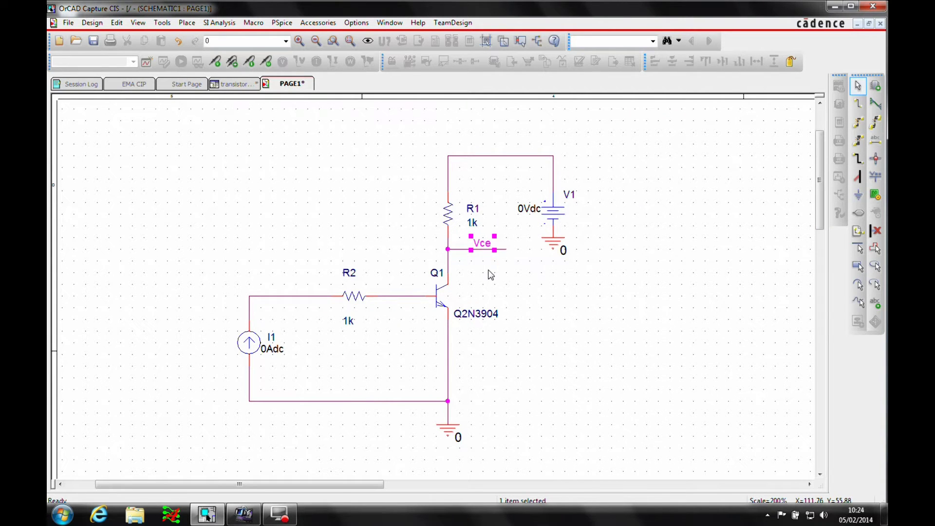
left_click(490, 275)
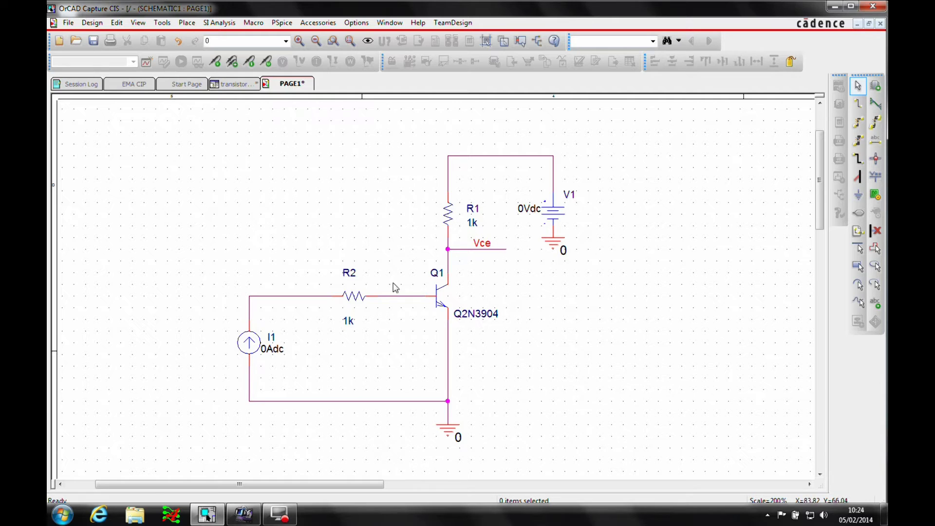
left_click(529, 214)
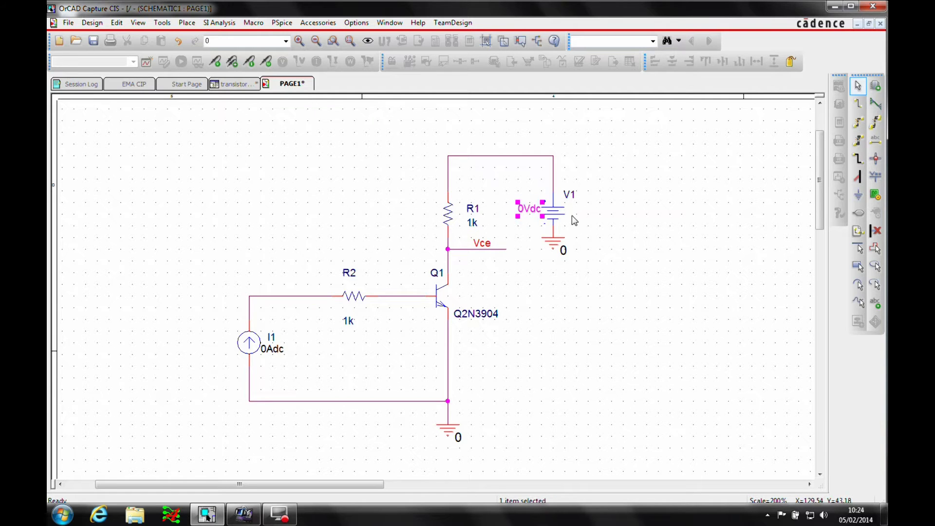
- Change V1's DC value from 0Vdc to 12V in the Property Editor
double_click(560, 215)
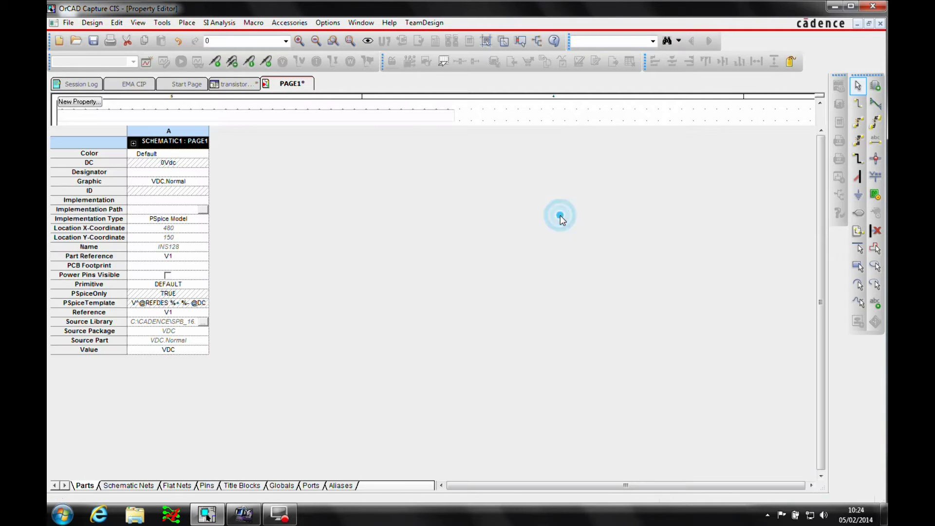
left_click(189, 162)
left_click_drag(94, 114, 52, 115)
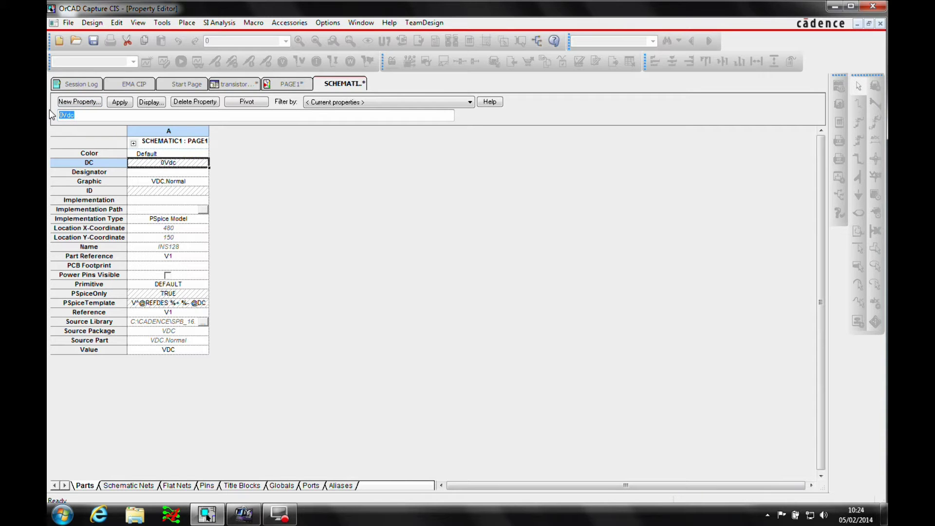
type("12V")
right_click(341, 87)
left_click(365, 134)
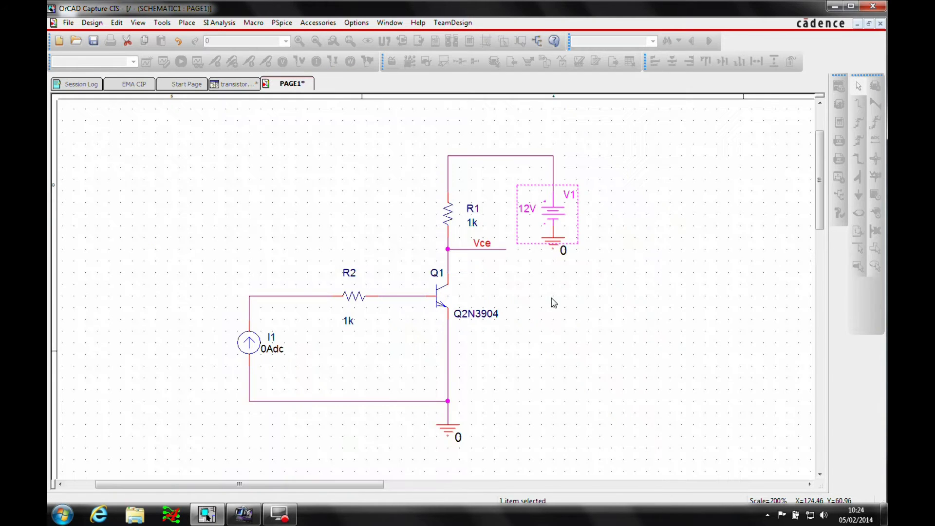
left_click(553, 302)
- Set R2 to 100K and R1 to 1, then save the schematic
double_click(348, 322)
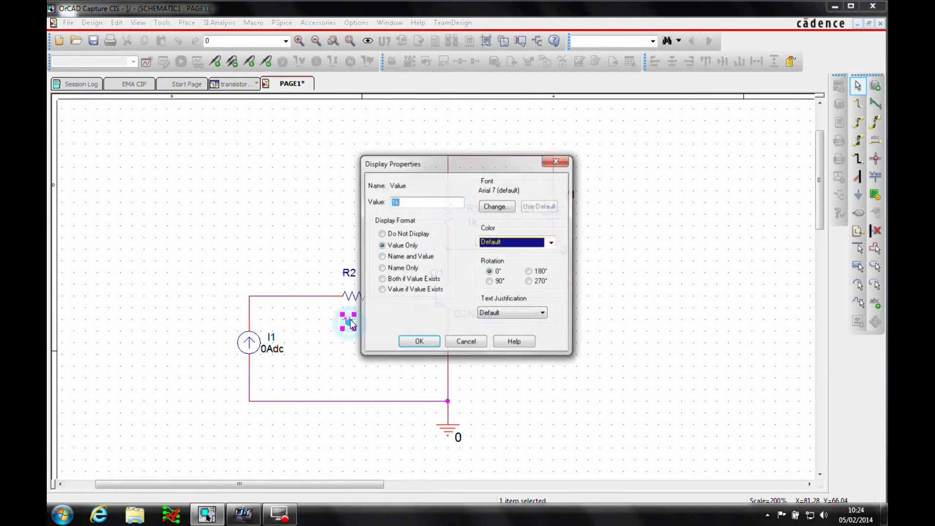
type("100K")
key("Return")
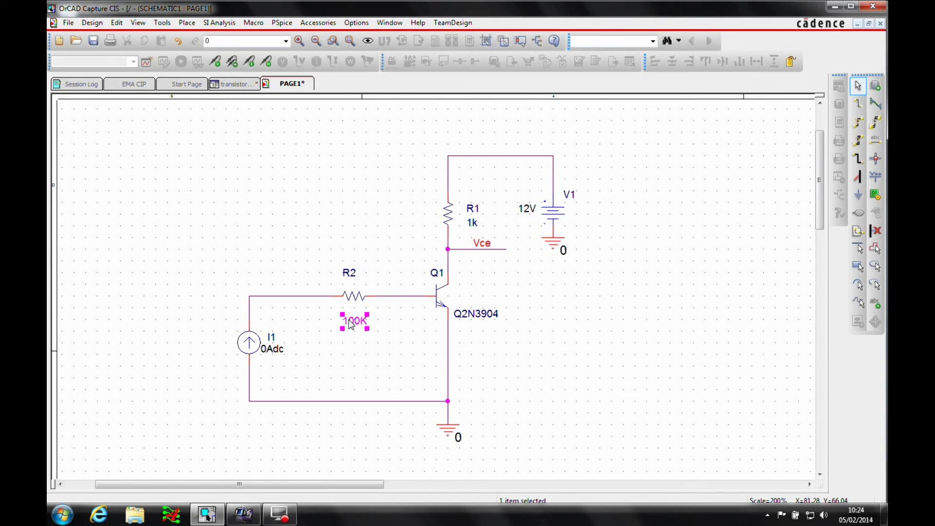
left_click(471, 229)
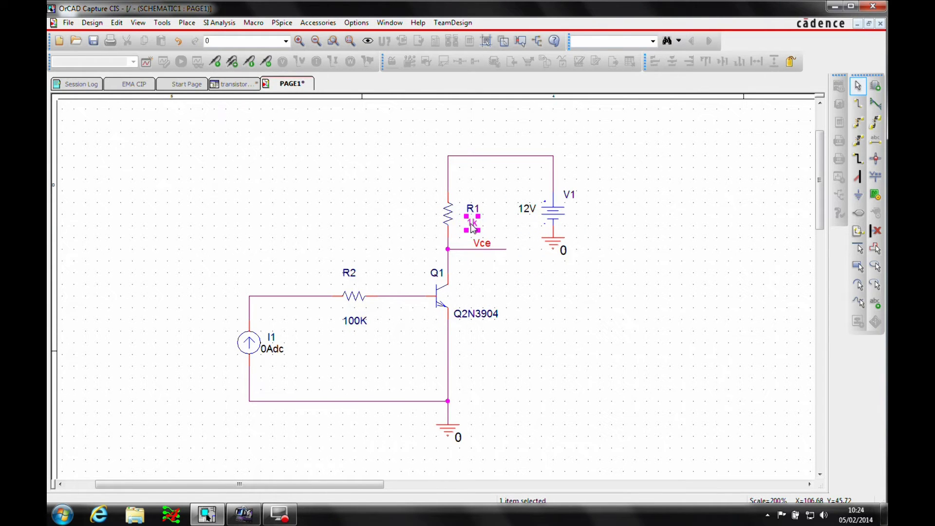
double_click(472, 228)
type("1")
key("Return")
left_click(555, 356)
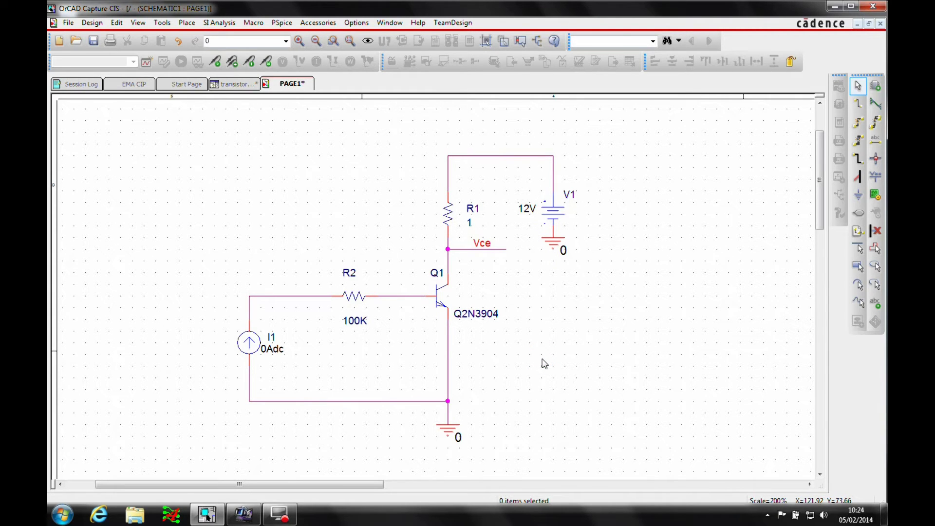
left_click(93, 41)
- Create a new simulation profile SWEEP from the PSpice menu, inheriting from none
left_click(280, 23)
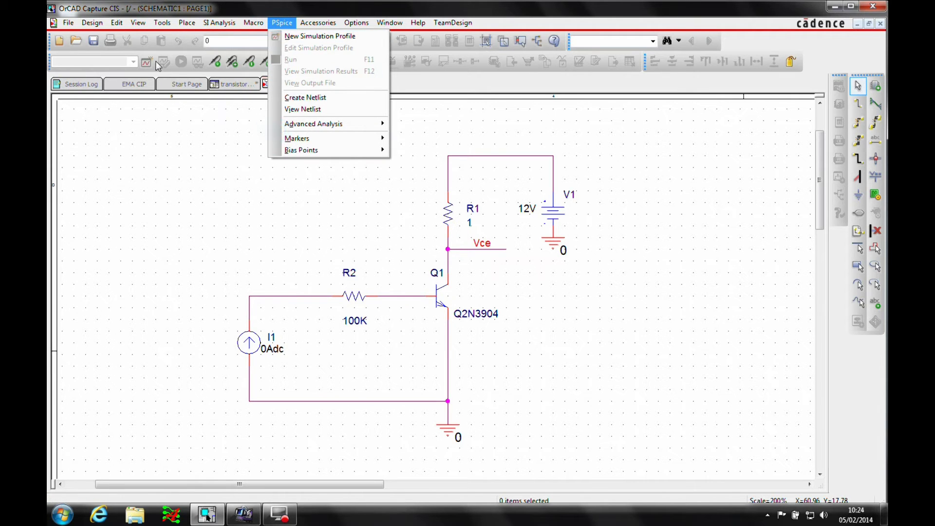
left_click(281, 23)
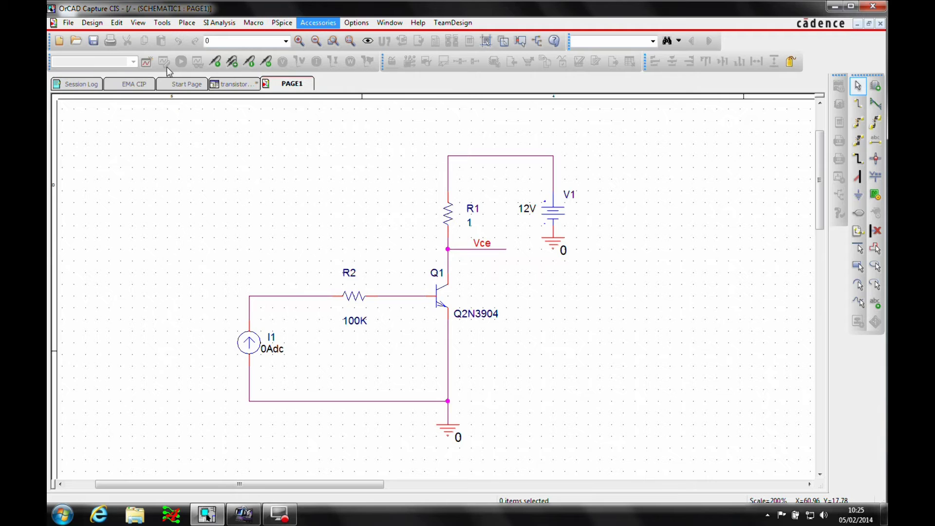
left_click(282, 23)
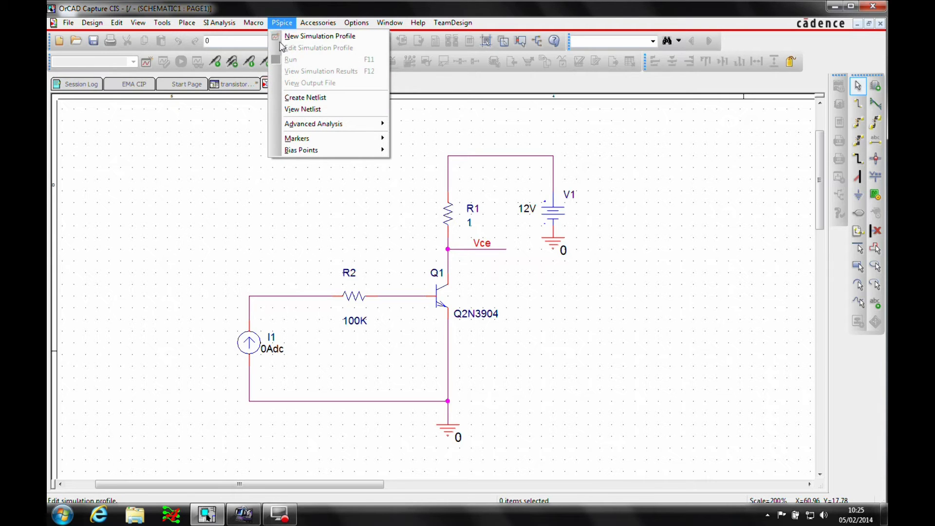
left_click(178, 191)
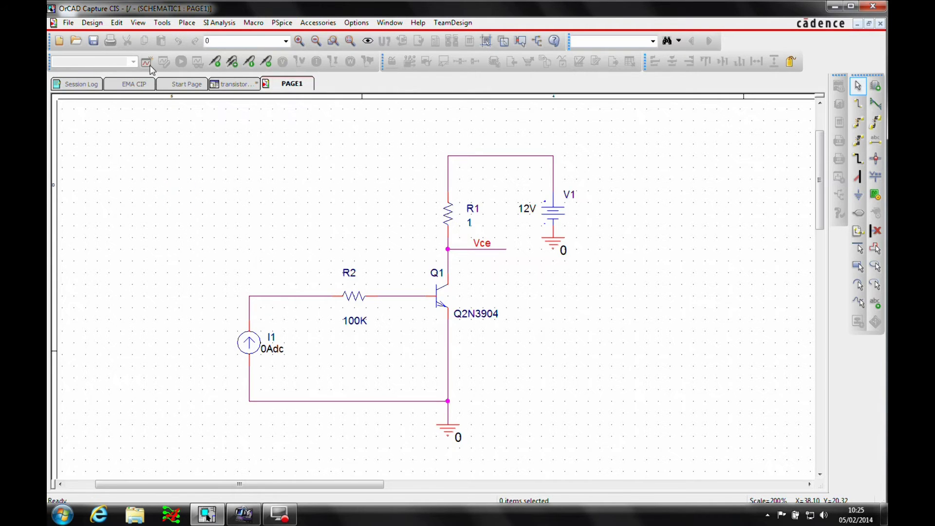
left_click(147, 63)
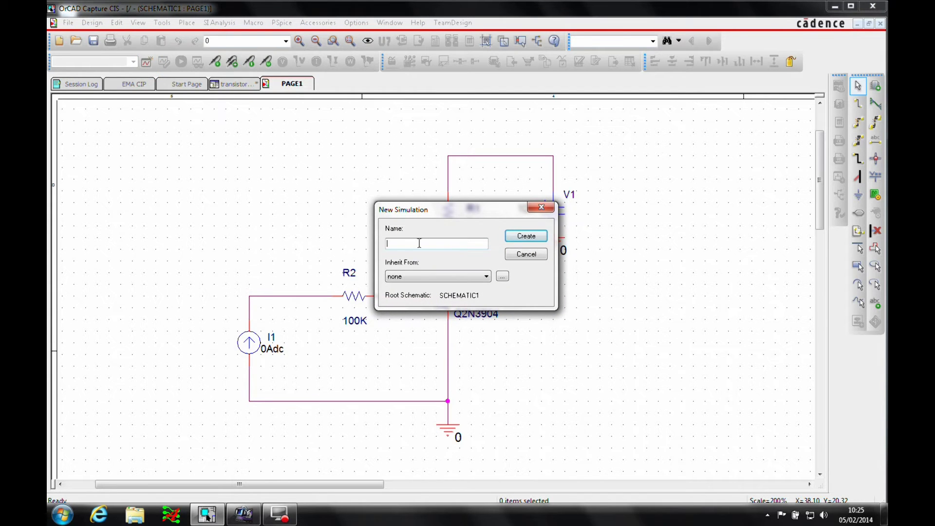
left_click(456, 277)
left_click(459, 276)
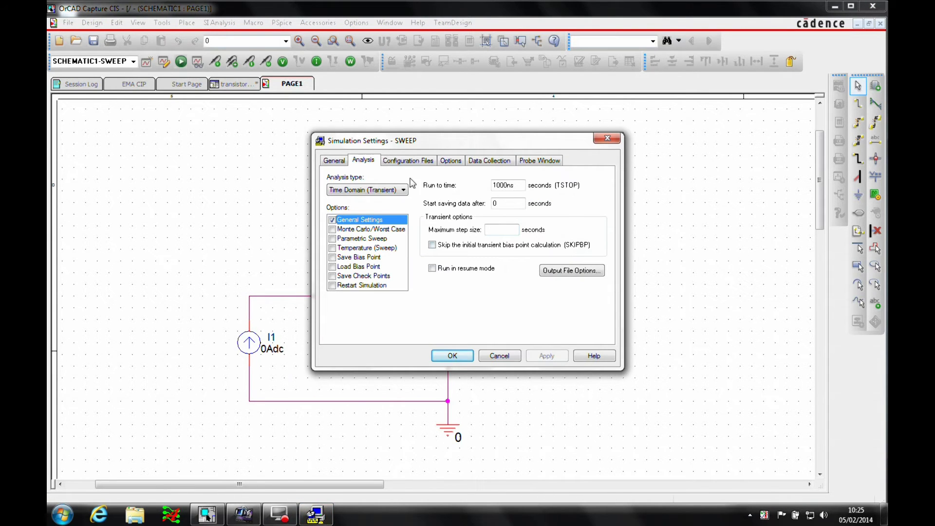
- Set the analysis to a DC sweep of voltage source VCE from 0 to 12 in 0.1 steps
left_click_drag(450, 142, 448, 121)
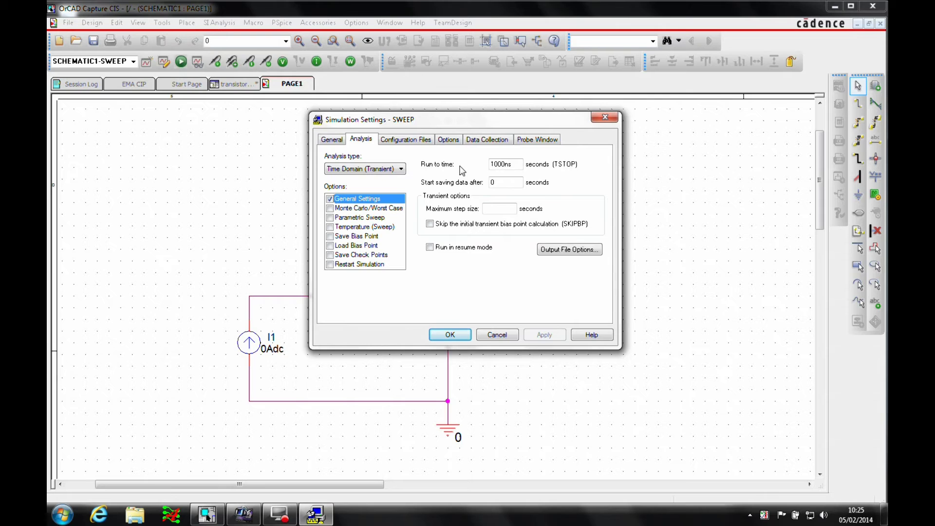
left_click(350, 168)
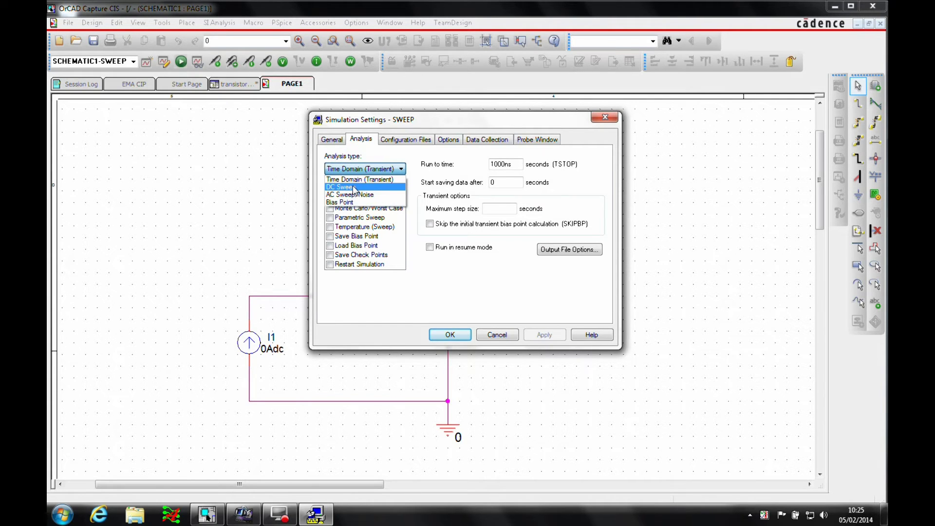
left_click(353, 187)
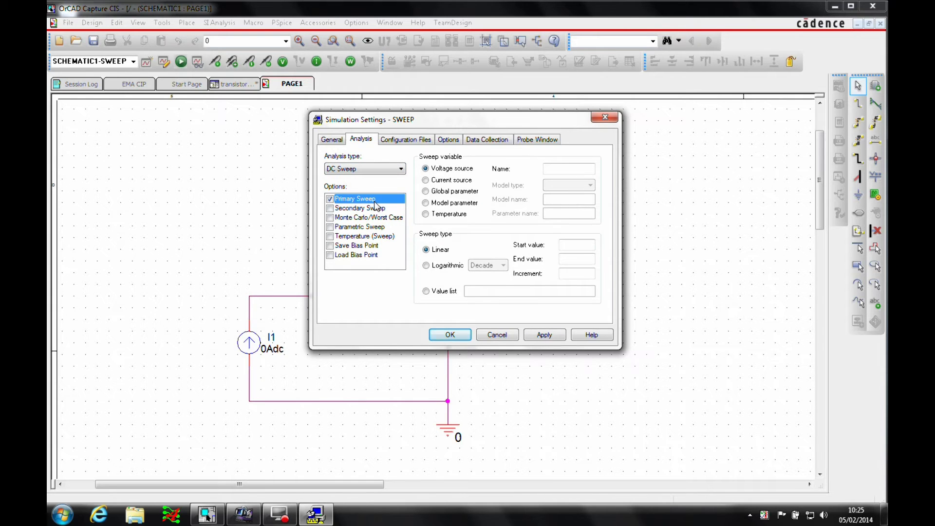
left_click(562, 168)
left_click(573, 244)
type("0")
key("Tab")
key("Tab")
left_click(538, 333)
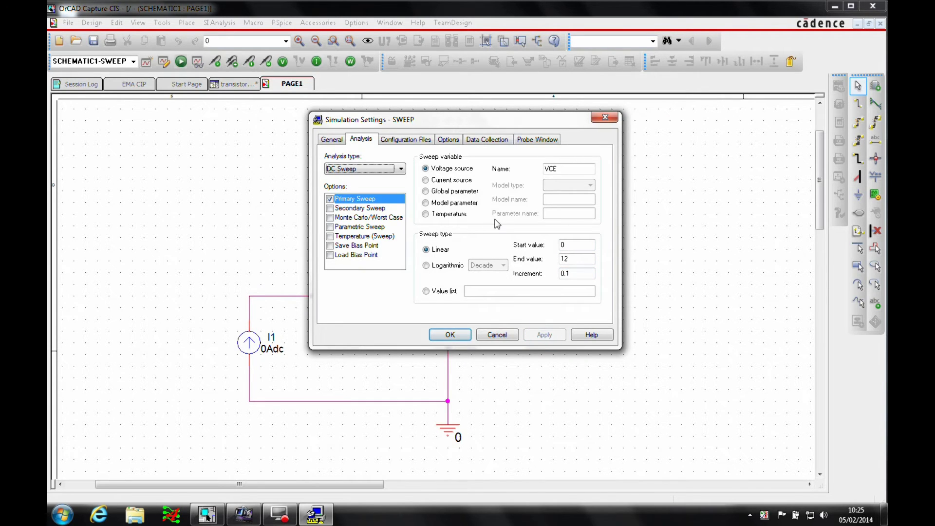
- Add a secondary sweep of current source I1 from 40u to 200u in 40u steps, then close
left_click(330, 208)
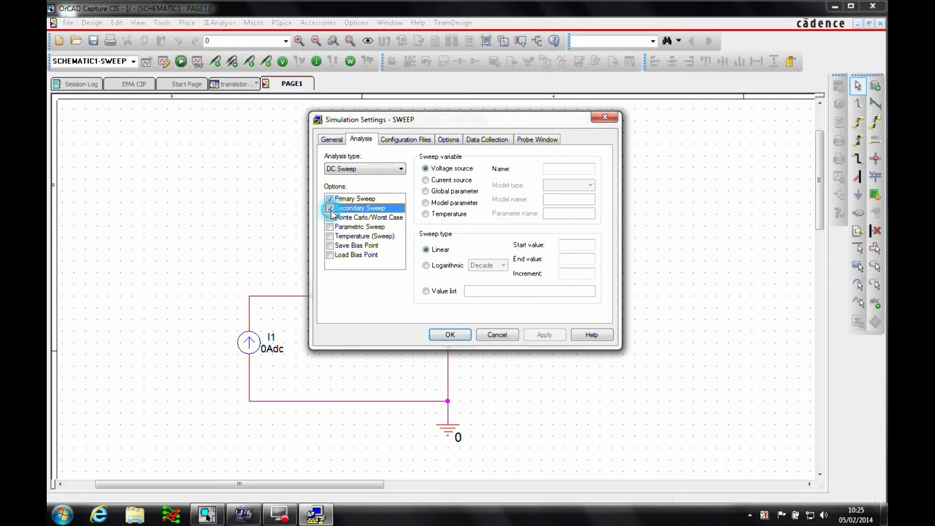
left_click(434, 180)
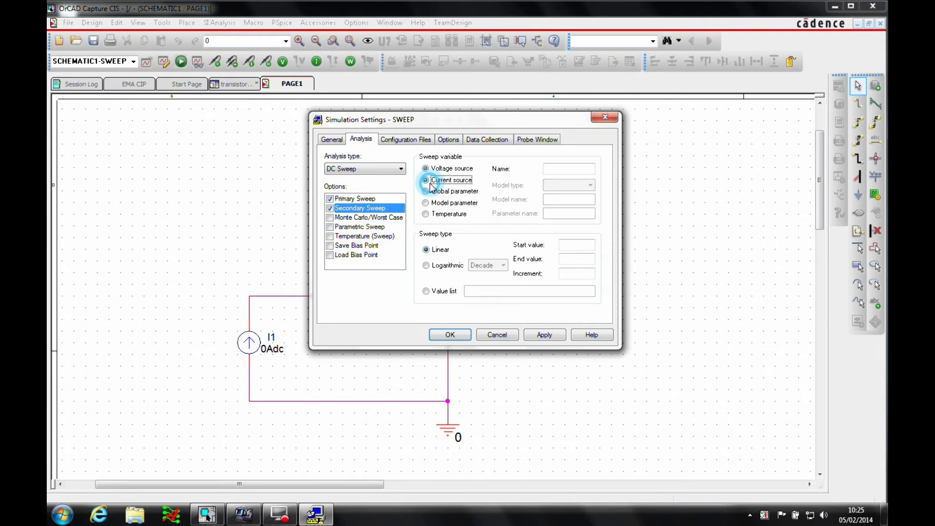
left_click(563, 168)
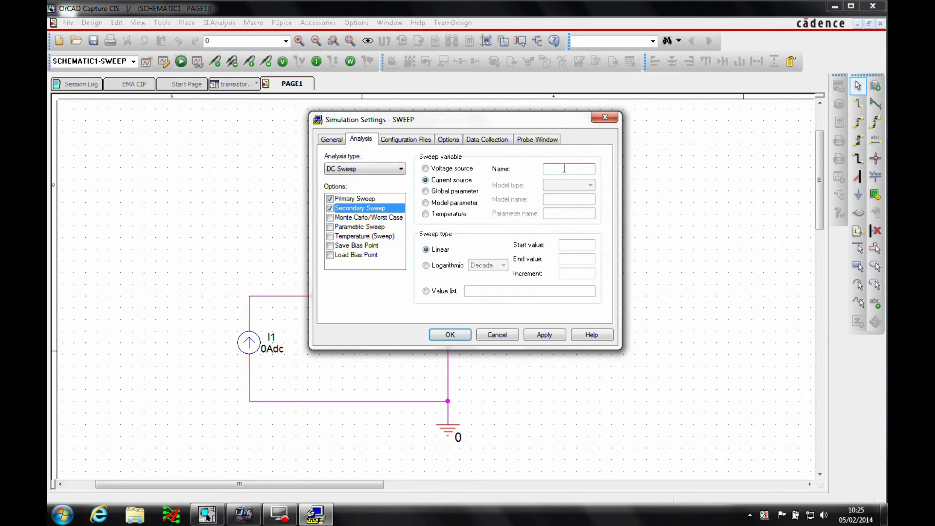
type("I1")
left_click(586, 242)
left_click(589, 260)
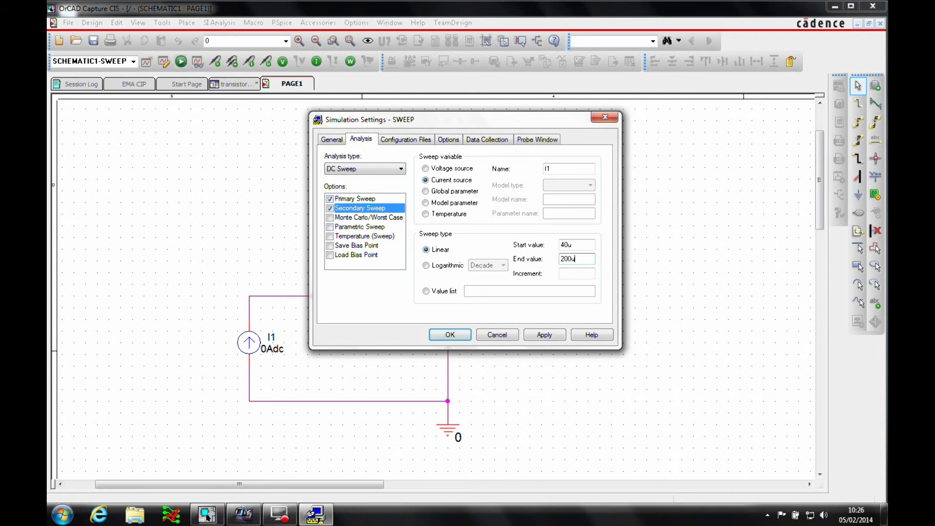
left_click(571, 273)
left_click(545, 335)
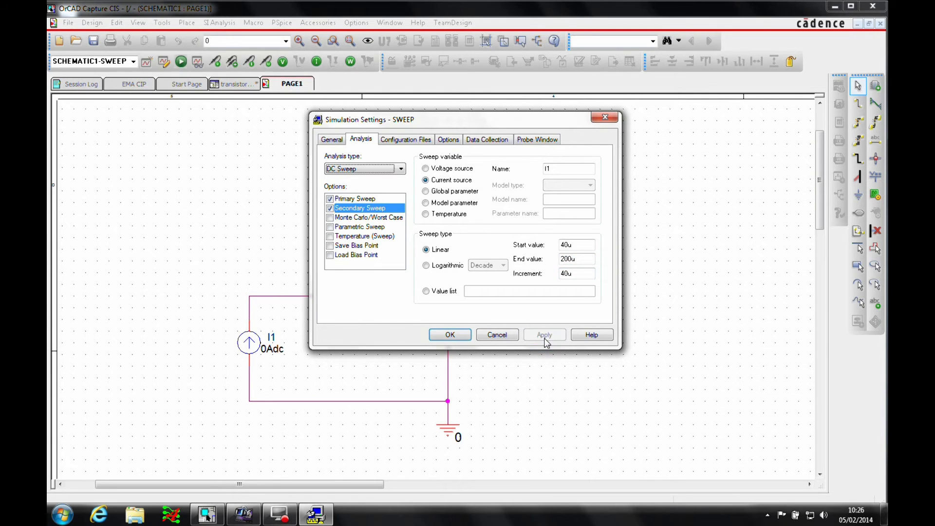
left_click(450, 335)
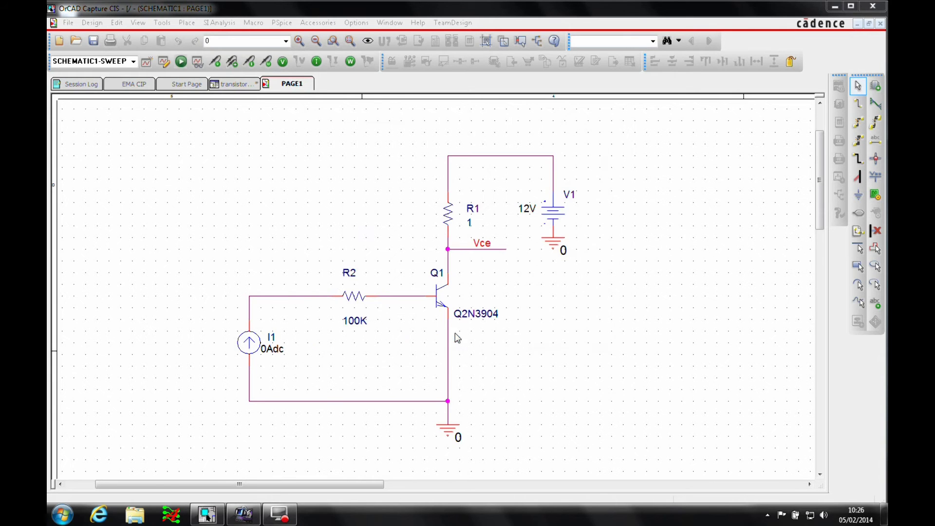
- Change the 12V source's reference label from V1 to VCE
double_click(569, 195)
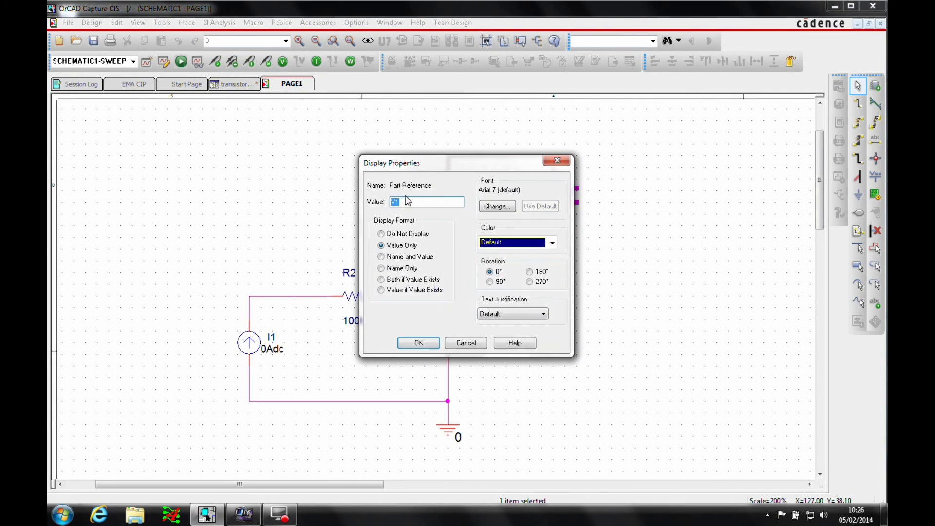
double_click(411, 199)
left_click(412, 201)
type("VCE")
left_click(420, 342)
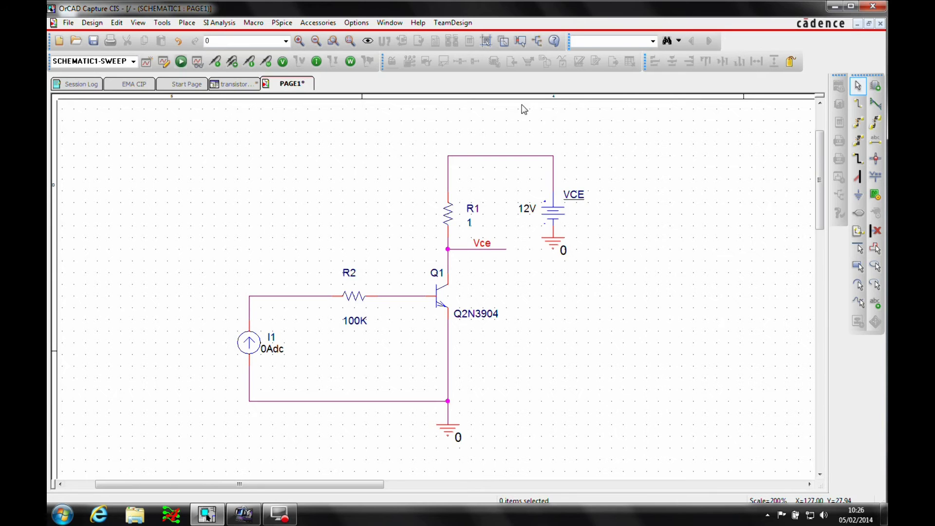
left_click(281, 24)
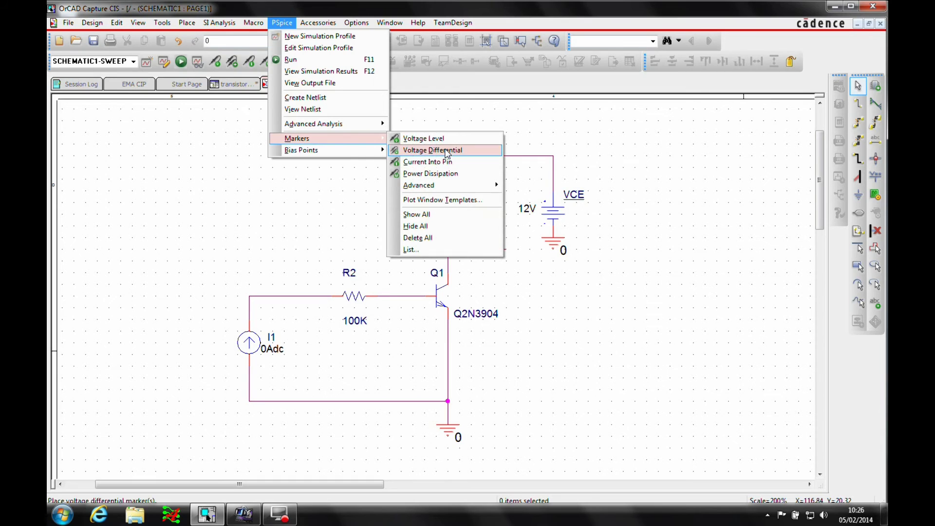
- Place a current-into-pin probe on Q1's collector and run the PSpice simulation
left_click(181, 190)
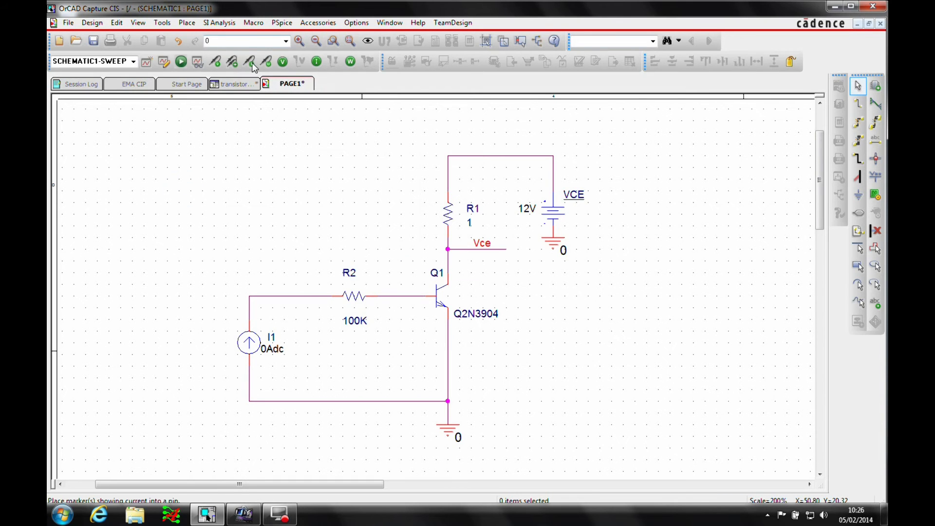
left_click(250, 62)
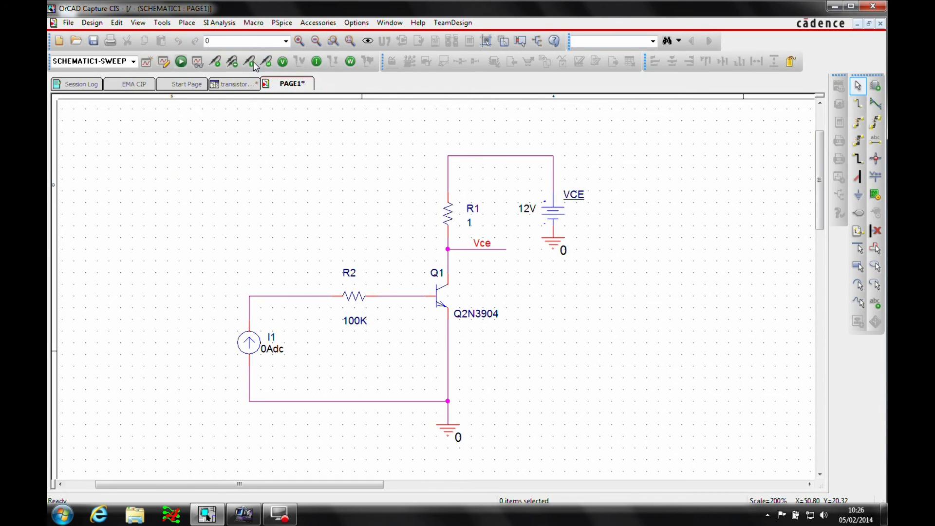
left_click(449, 273)
left_click(185, 62)
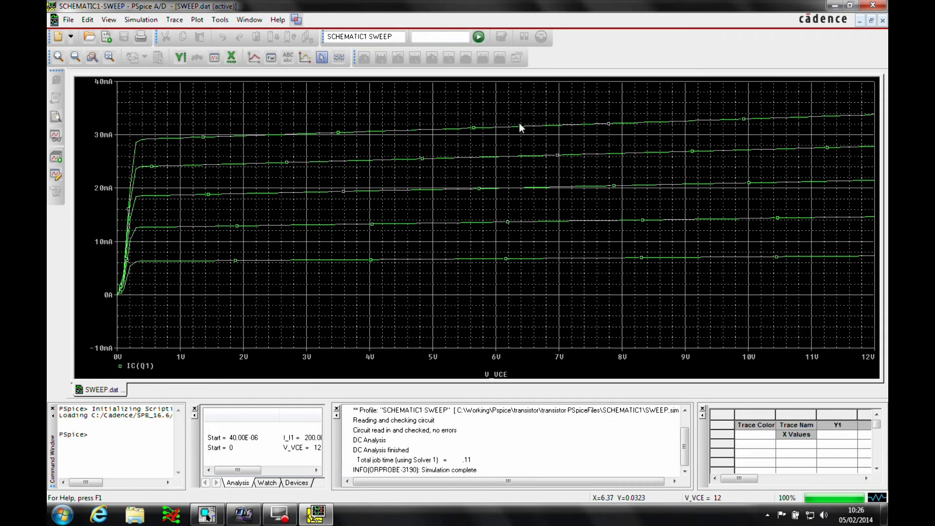
- Give the Y axis a user-defined range of 0mA to 40mA
left_click(197, 20)
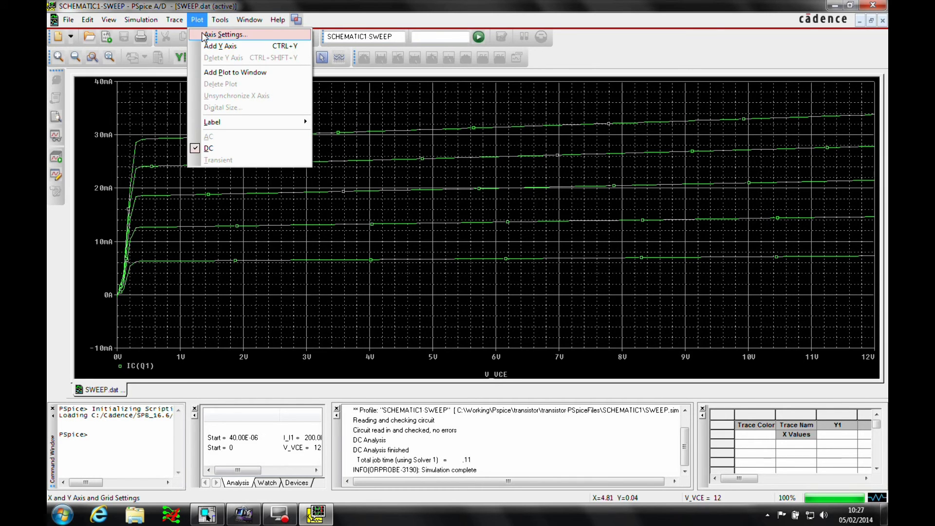
left_click(205, 35)
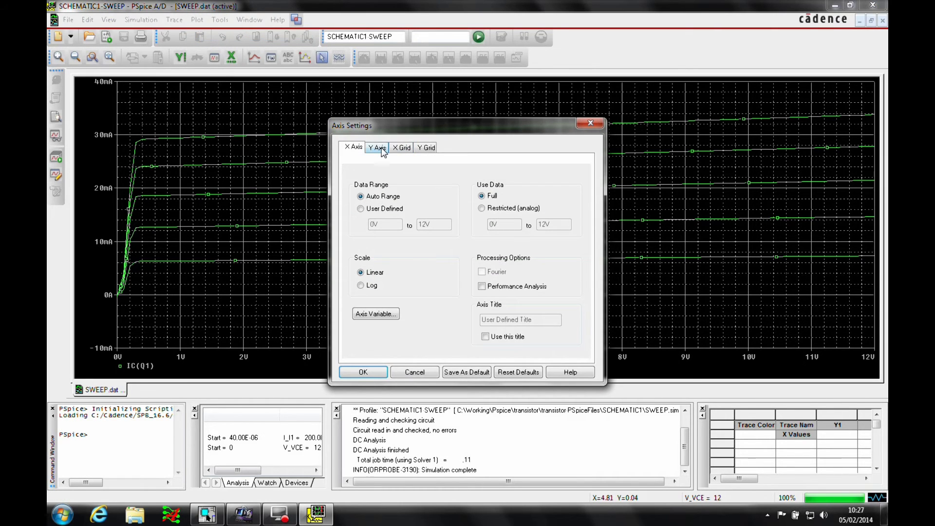
left_click(383, 148)
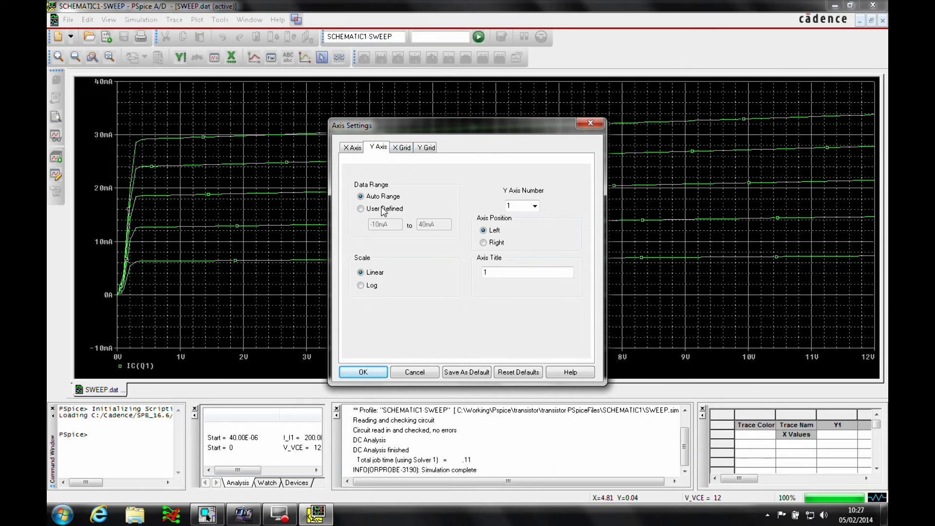
left_click(361, 208)
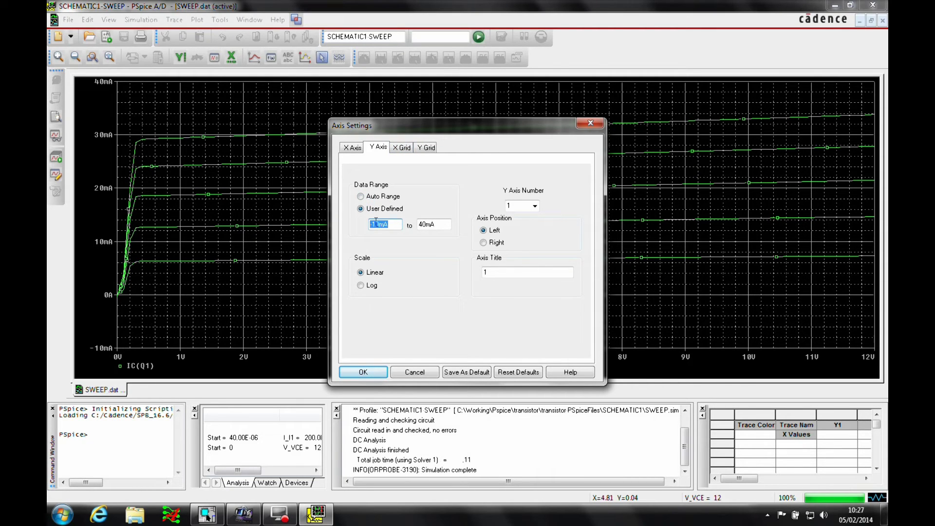
left_click_drag(375, 222, 369, 223)
key("BackSpace")
left_click(376, 370)
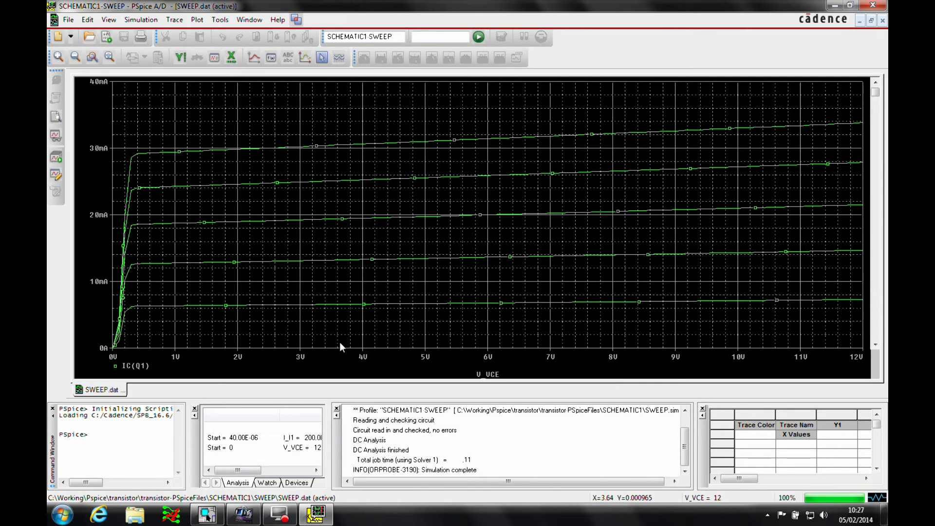
- Switch the Y grid from automatic to manual with 10m major spacing
left_click(197, 20)
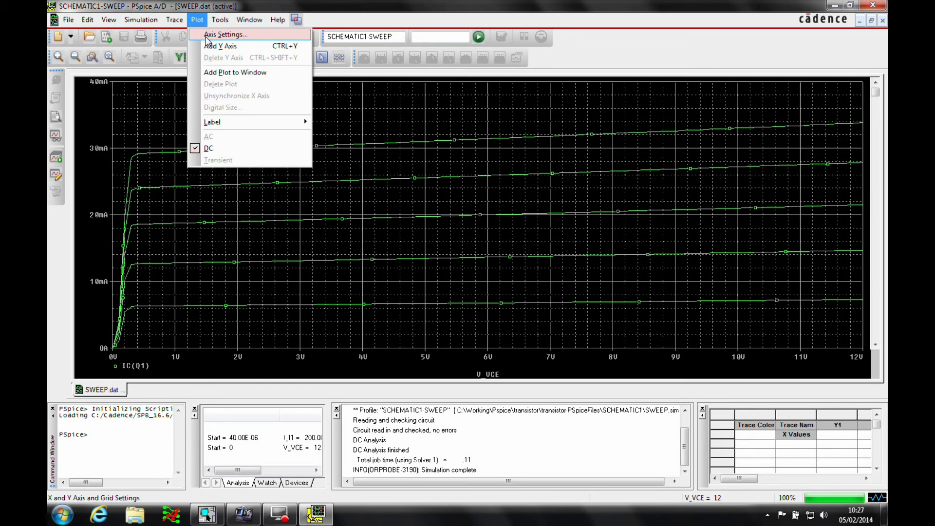
left_click(224, 34)
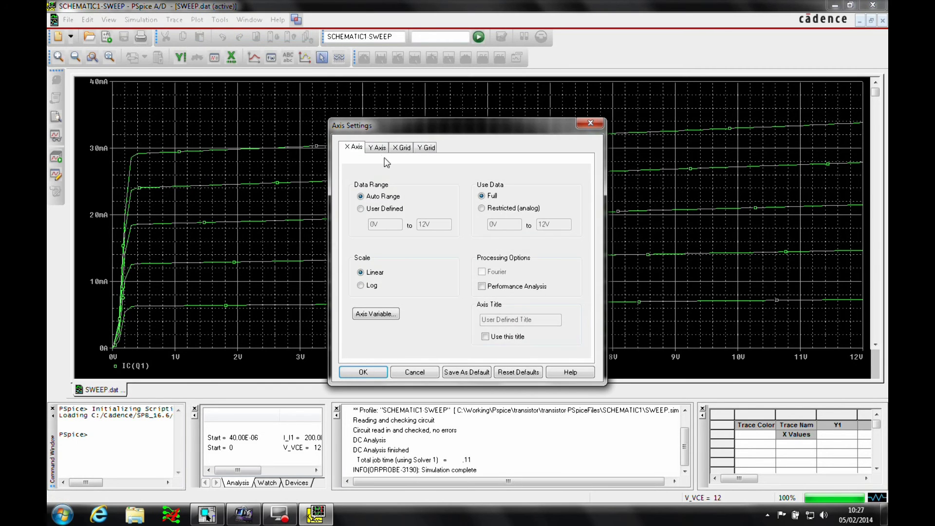
left_click(399, 150)
left_click(429, 148)
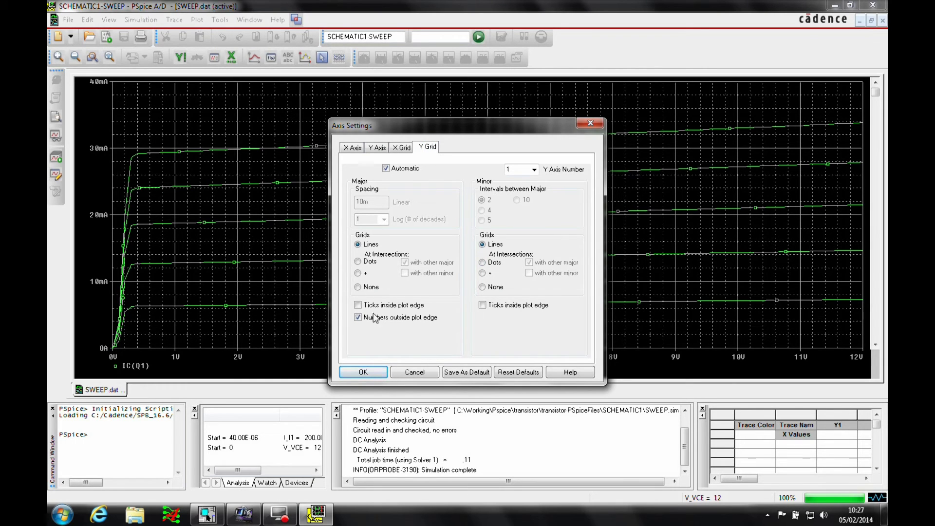
left_click(385, 168)
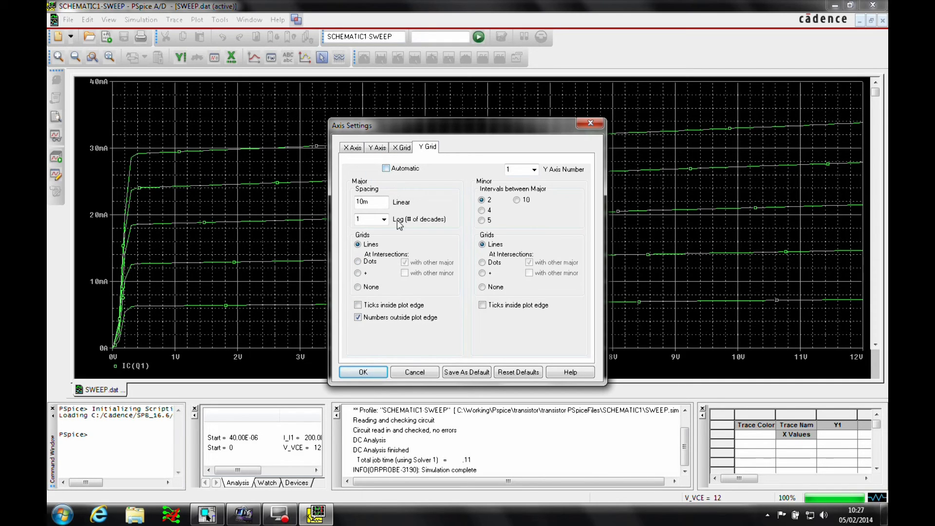
double_click(374, 203)
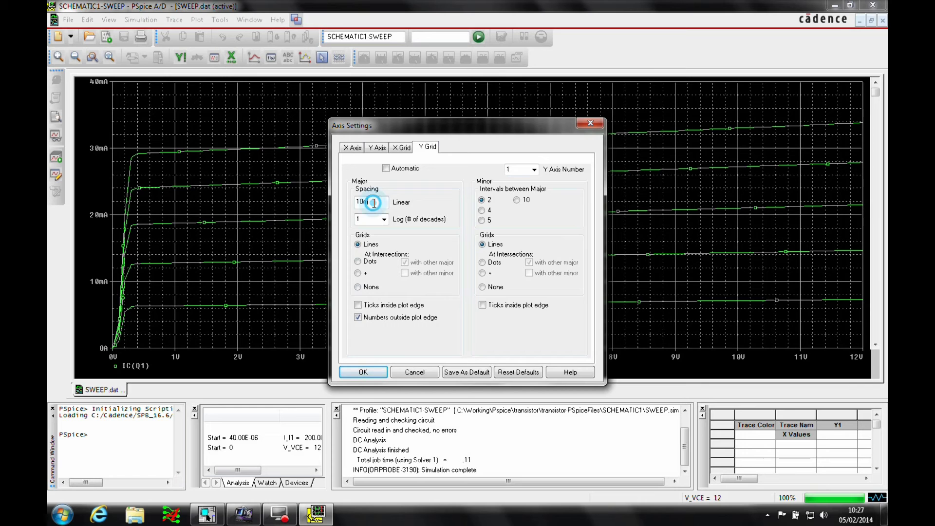
left_click(374, 203)
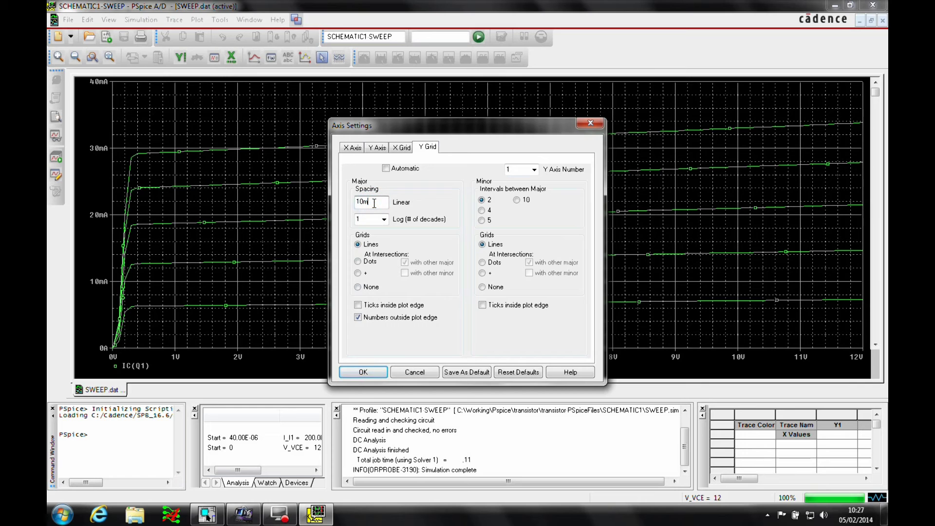
left_click(378, 376)
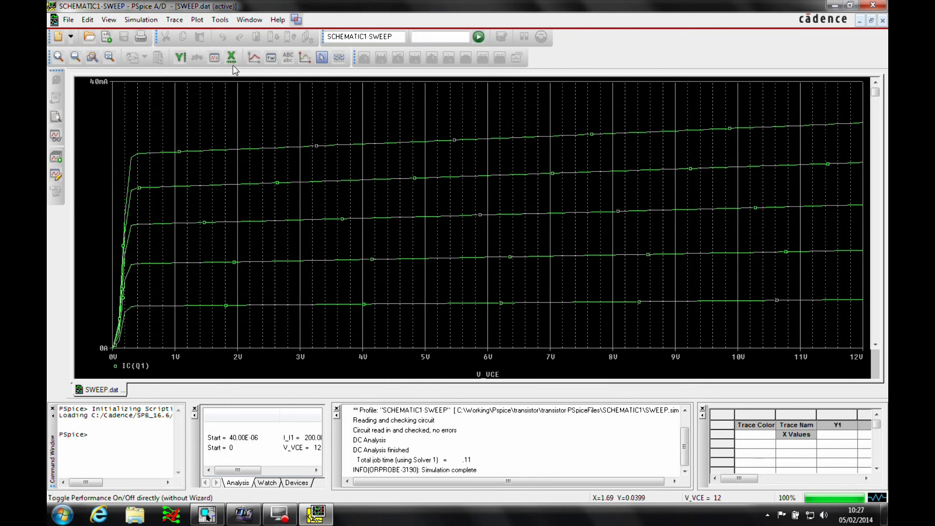
left_click(196, 20)
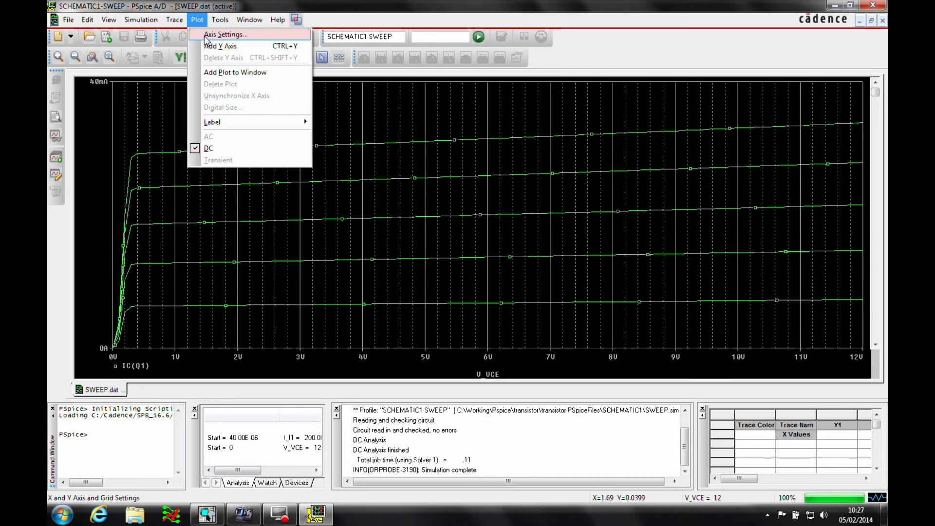
- Set the X grid's major and minor lines to None
left_click(206, 37)
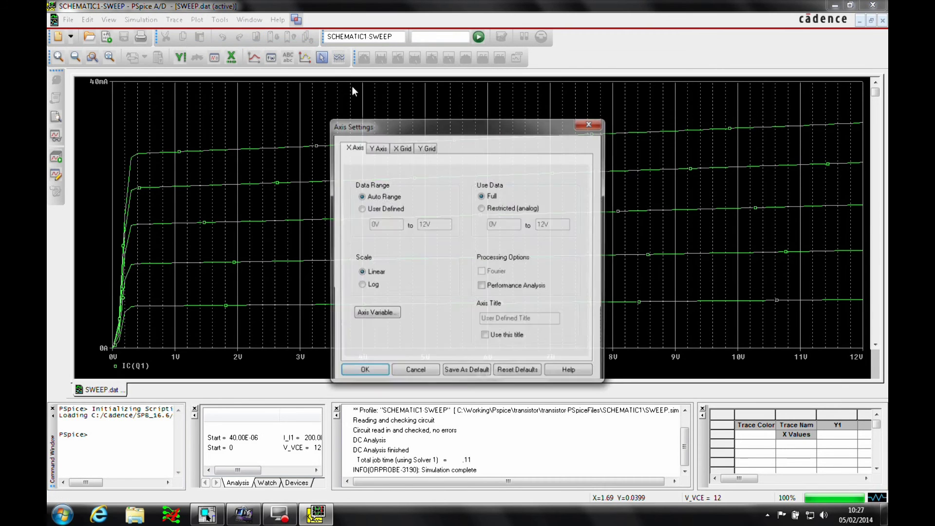
left_click(403, 153)
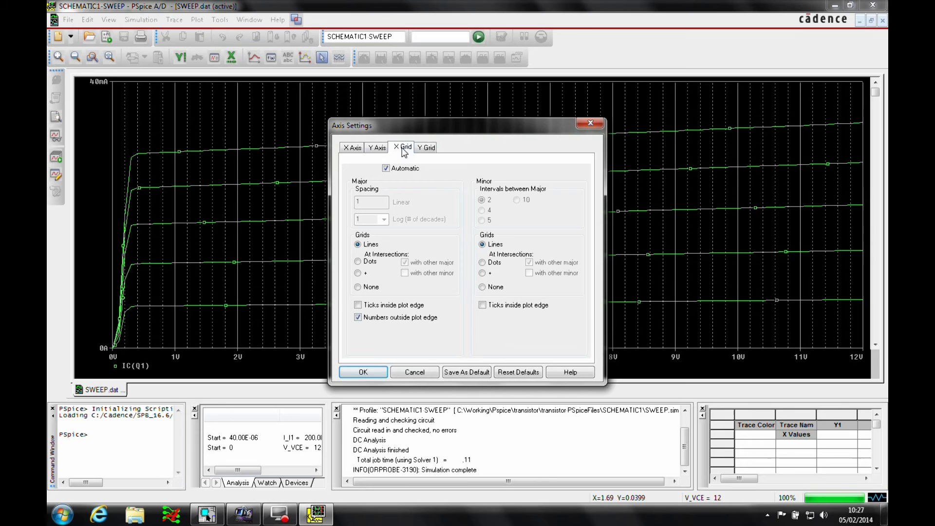
left_click(357, 286)
left_click(482, 287)
left_click(363, 372)
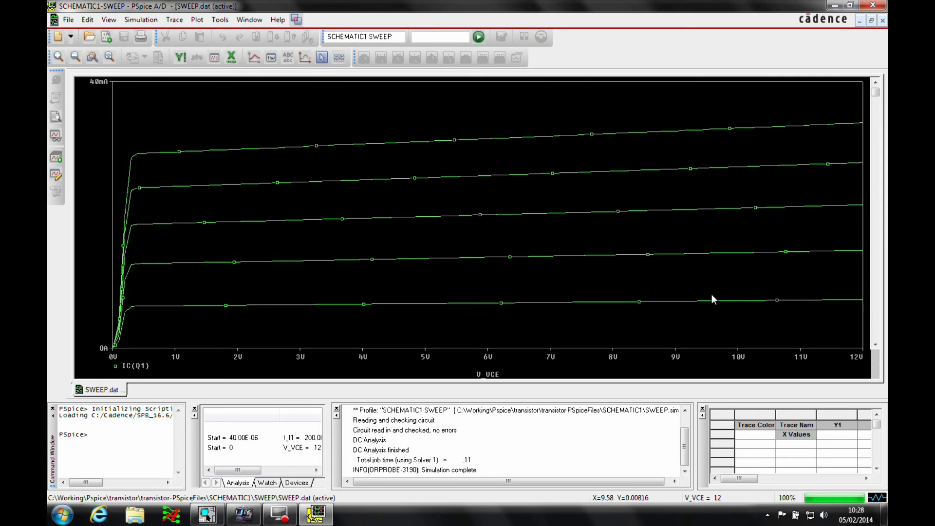
- Start a text label, look at its font options, then cancel the label without adding it
left_click(197, 20)
mouse_move(249, 123)
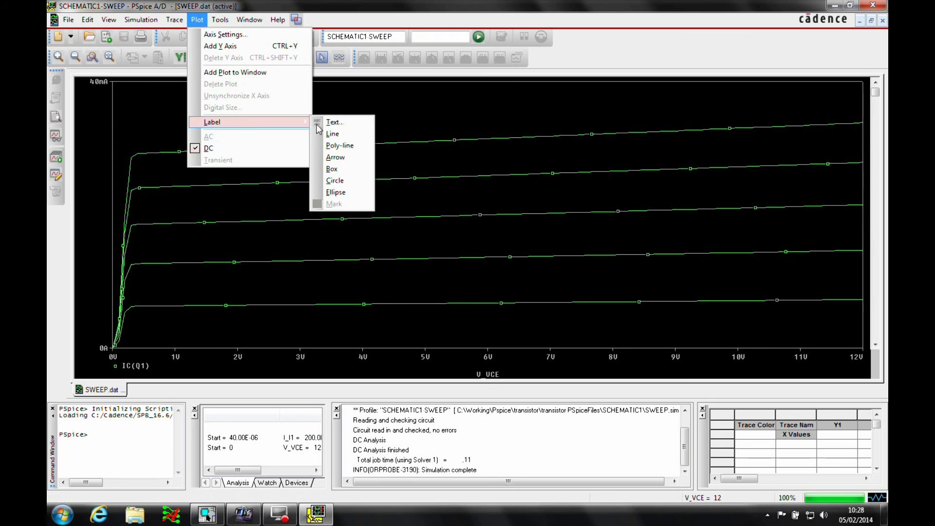
left_click(354, 125)
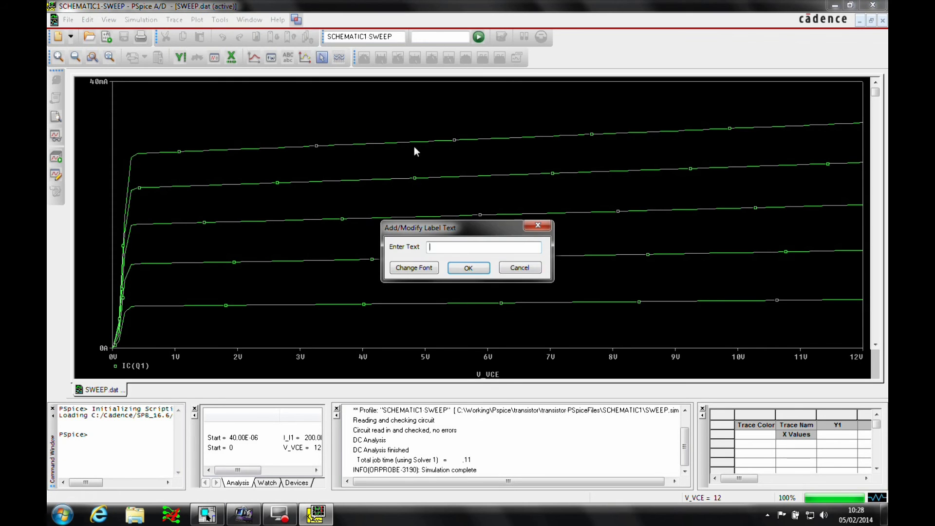
left_click(415, 269)
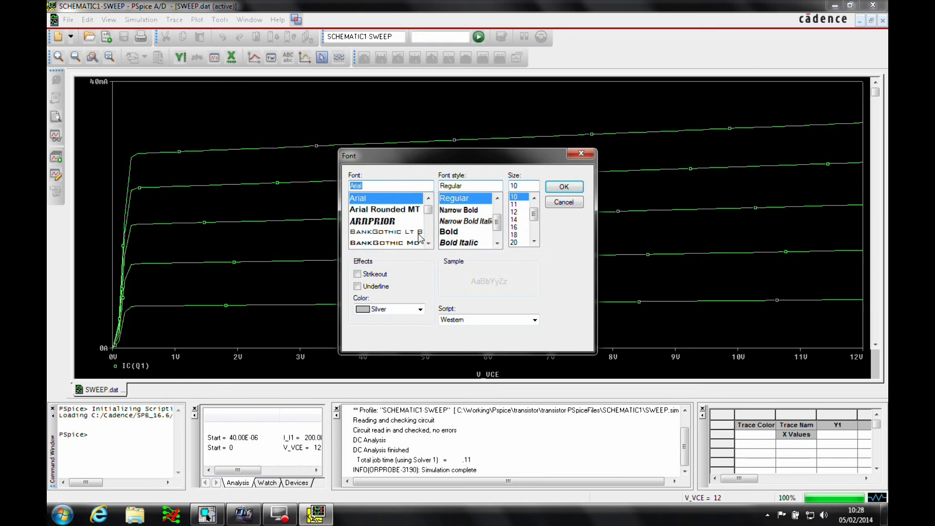
left_click(563, 202)
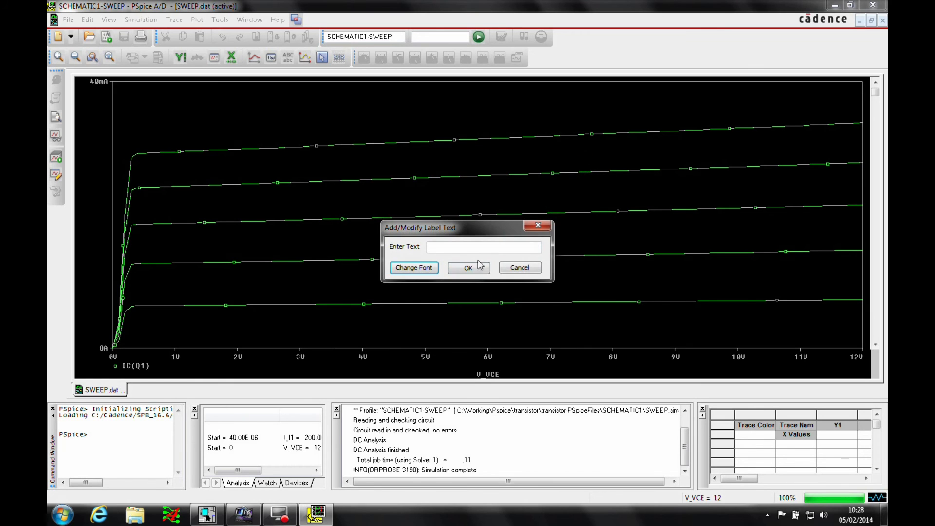
left_click(517, 267)
left_click(219, 20)
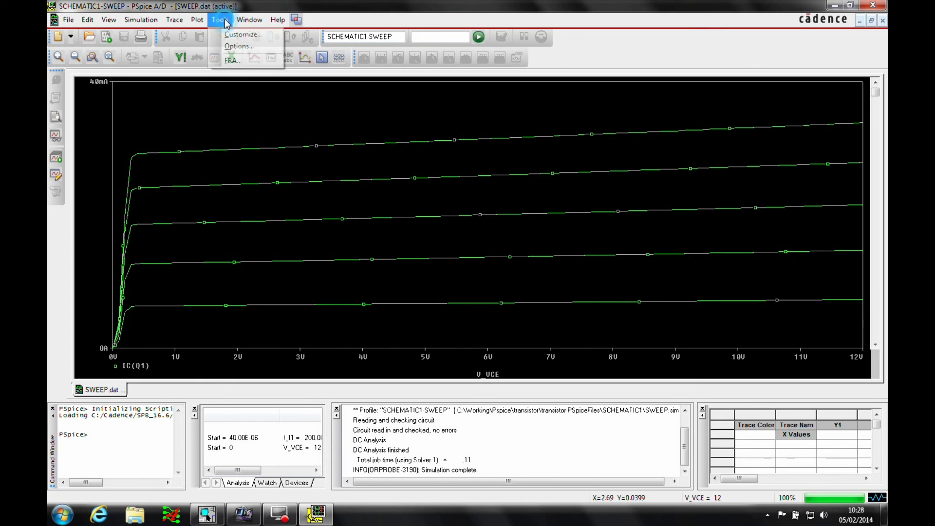
- Keep the Probe label font at Arial Regular 10 in Silver and close Probe Settings
left_click(232, 44)
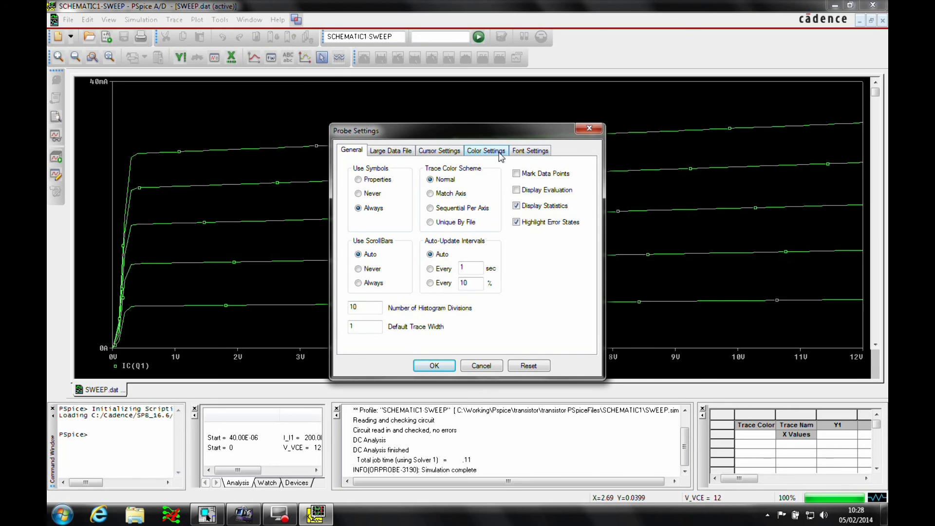
left_click(486, 150)
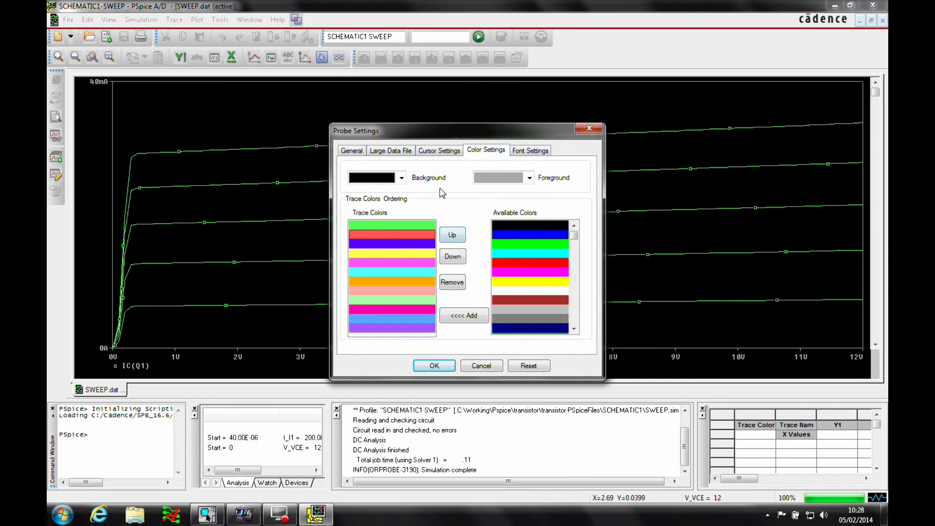
left_click(524, 153)
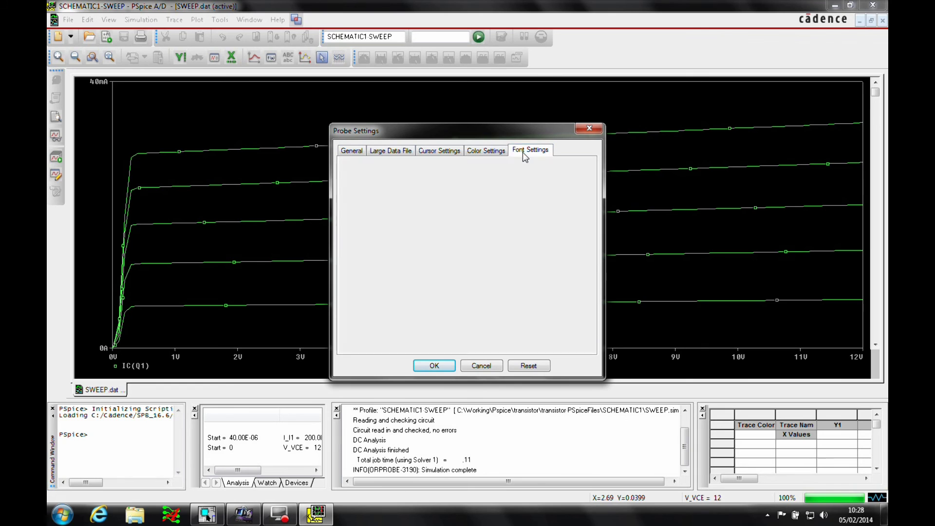
left_click(396, 194)
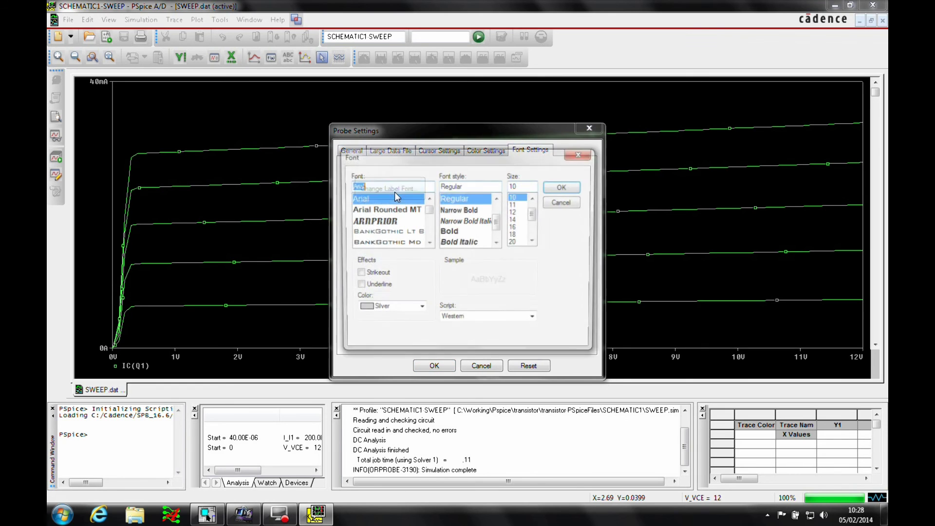
left_click(419, 309)
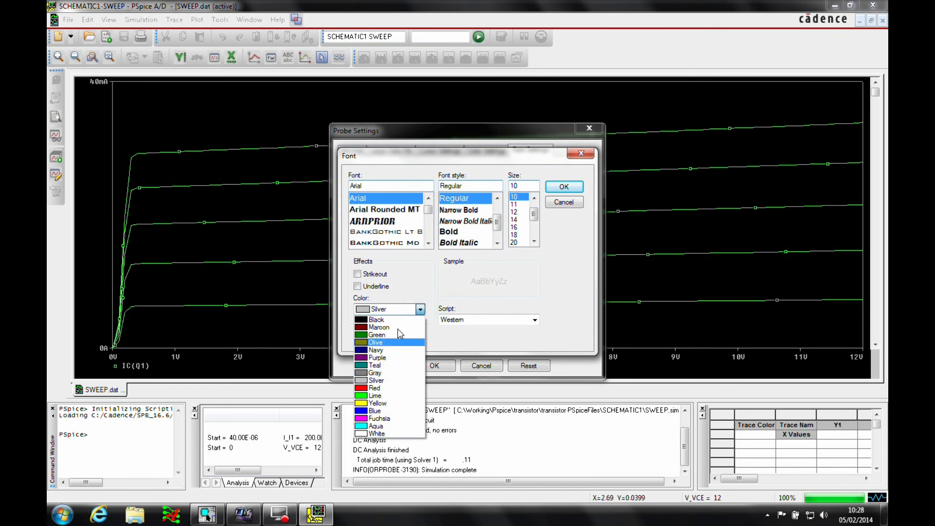
left_click(394, 379)
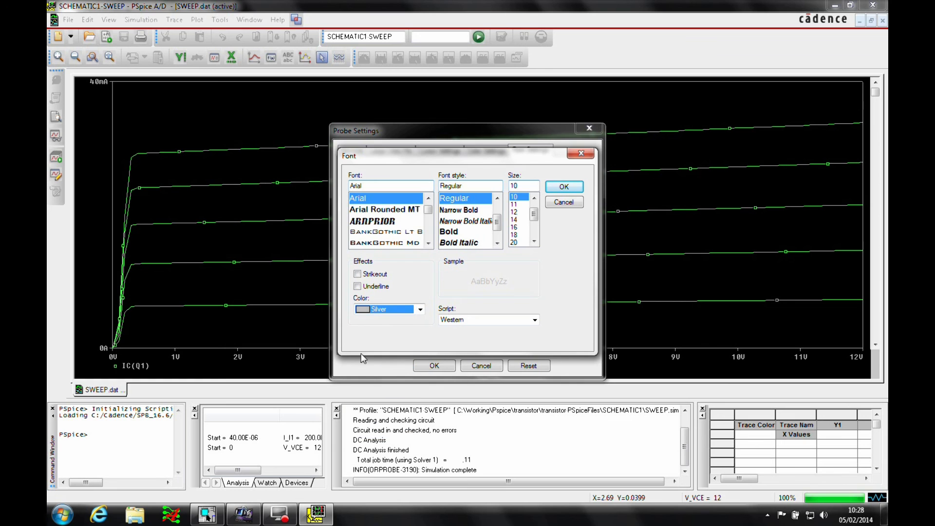
left_click(564, 186)
left_click(441, 366)
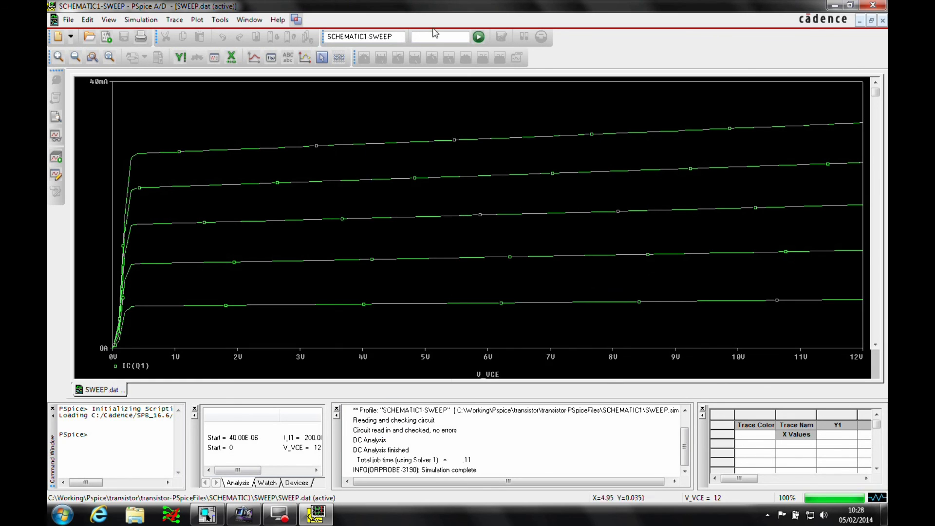
- Add text labels 40uA at the lowest curve and 120uA at the middle curve
left_click(197, 19)
mouse_move(210, 122)
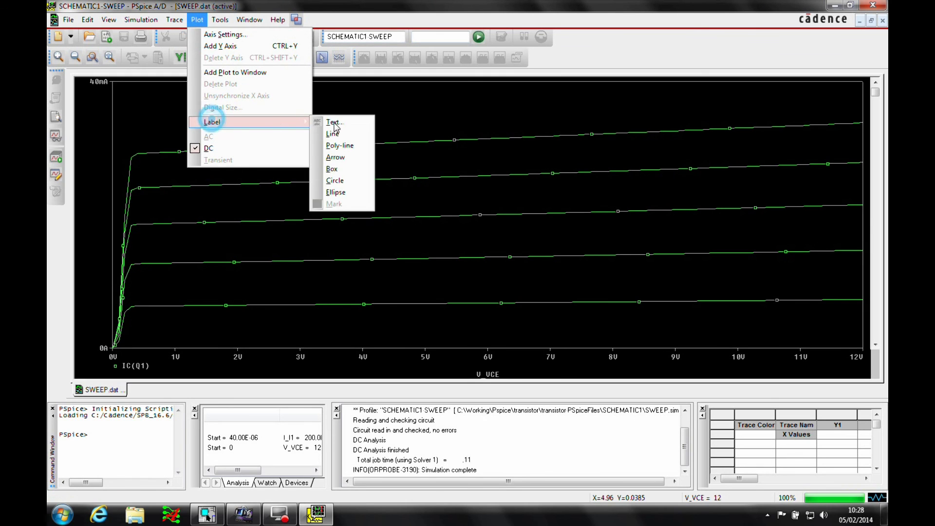
left_click(348, 121)
type("40uA")
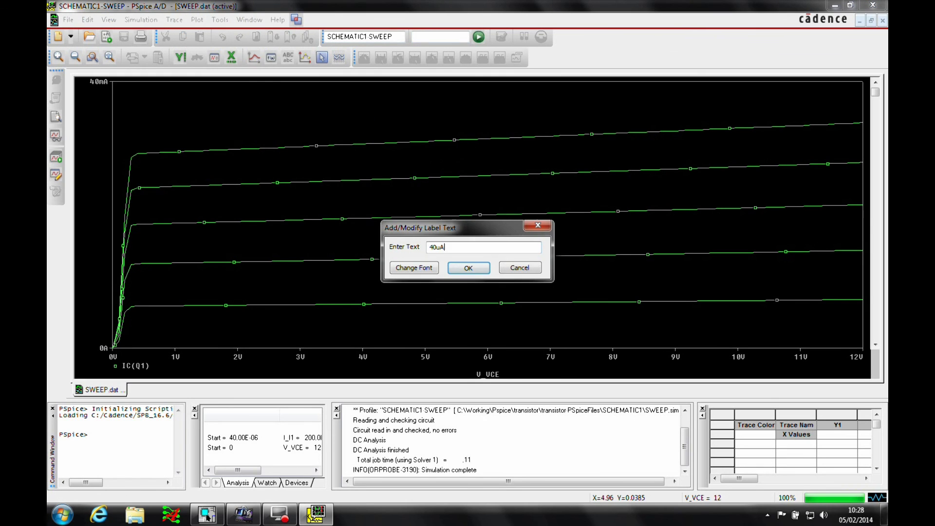
left_click(468, 267)
left_click(841, 293)
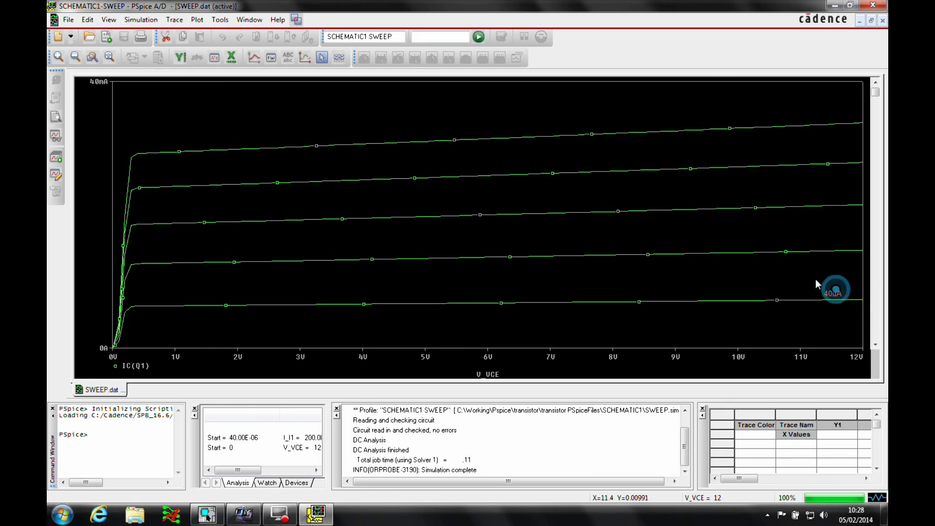
left_click(196, 20)
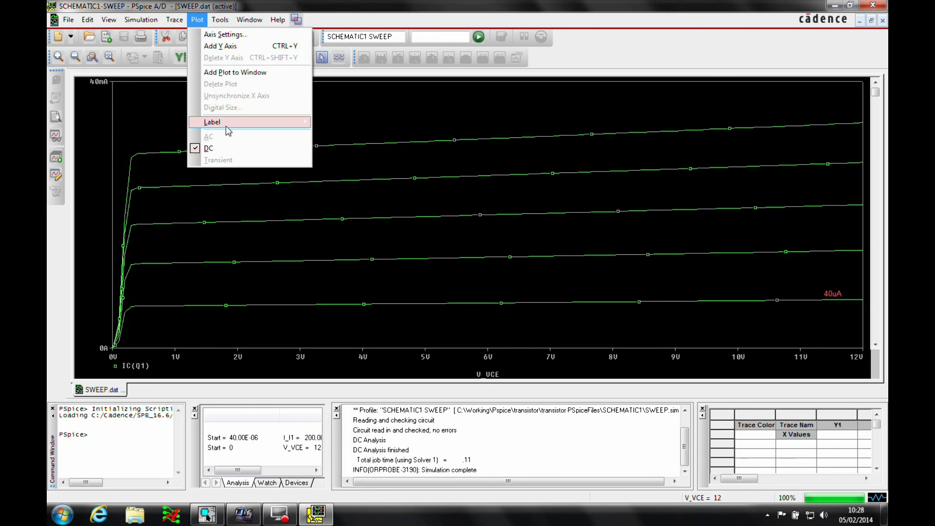
mouse_move(229, 122)
left_click(348, 123)
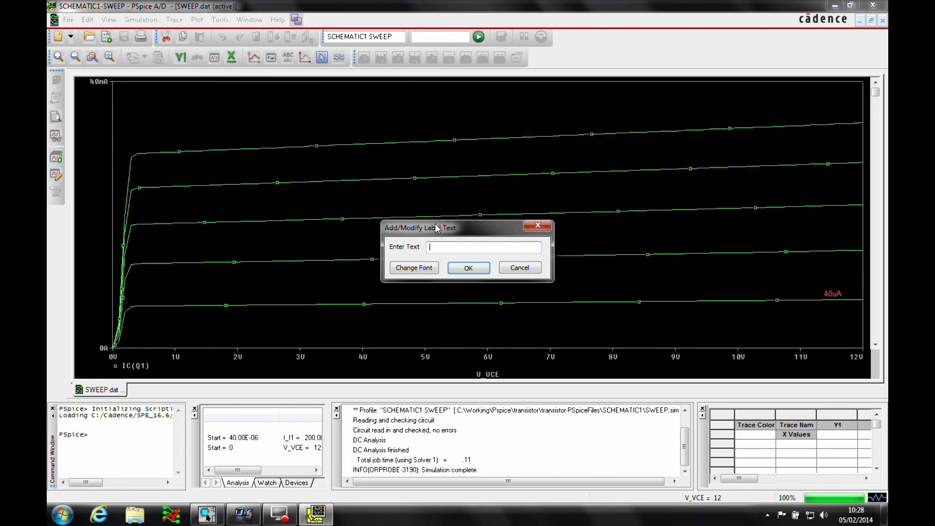
type("120uA")
left_click(484, 269)
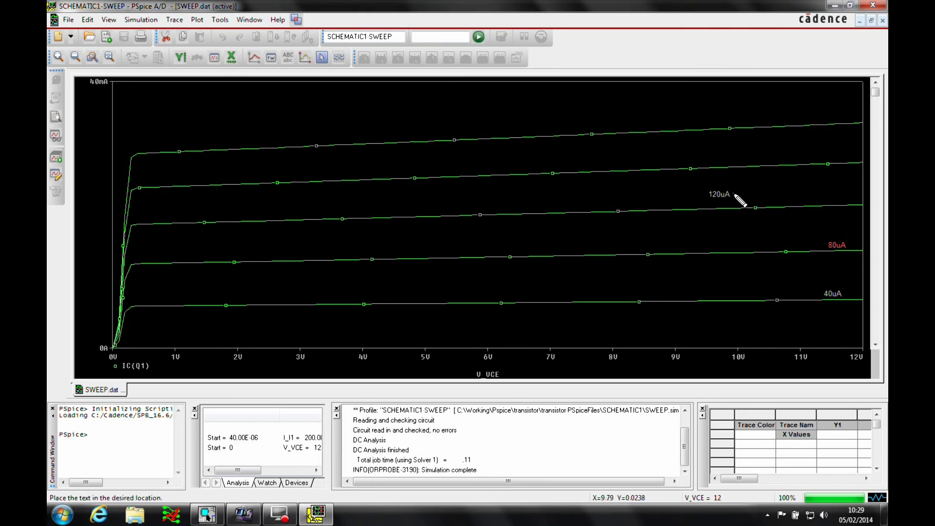
left_click(842, 199)
- Place a 160uA label beside the second curve from top and enter a 200uA label
left_click(197, 20)
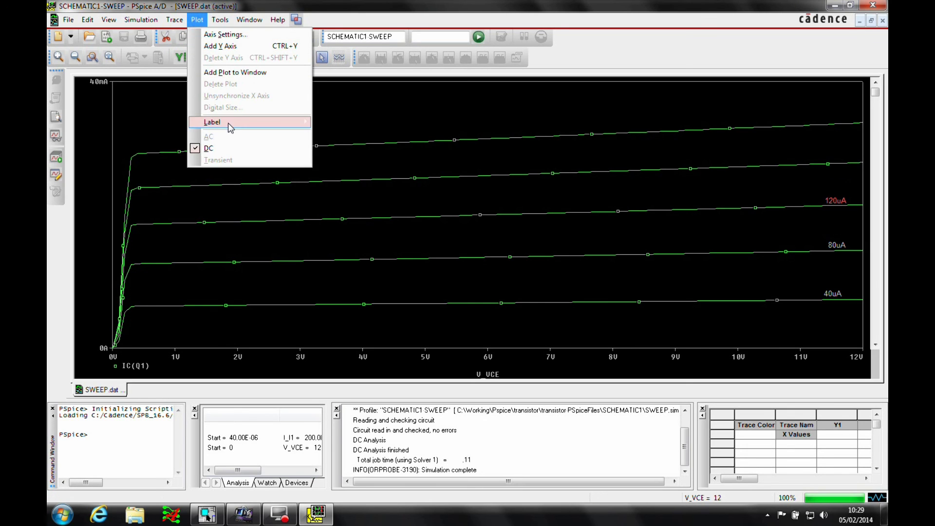
mouse_move(228, 122)
left_click(352, 124)
type("160Ua")
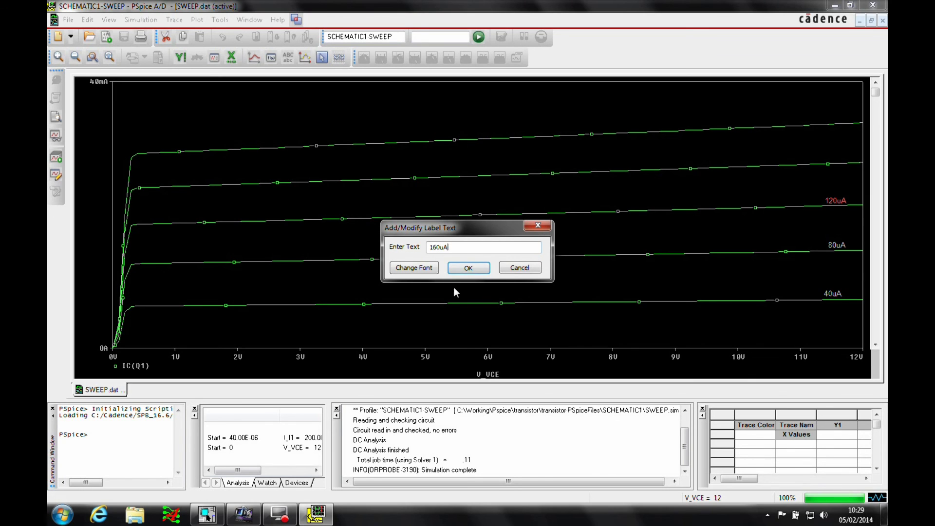
key("Return")
left_click(839, 154)
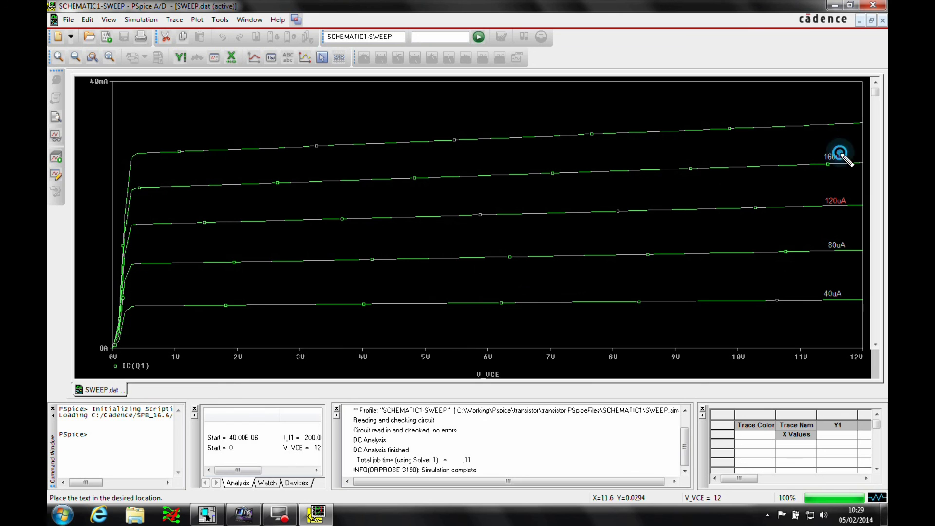
left_click(197, 20)
left_click(222, 122)
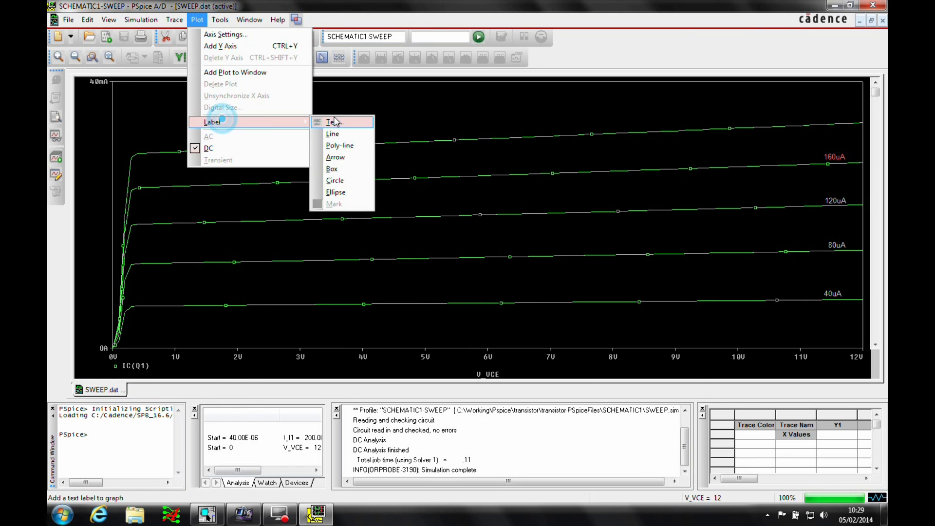
left_click(335, 122)
type("200uA")
left_click(468, 267)
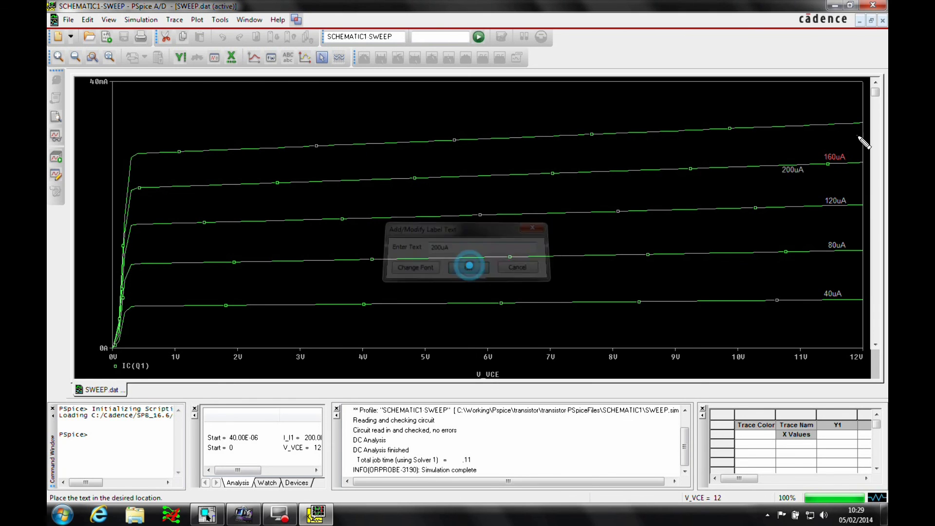